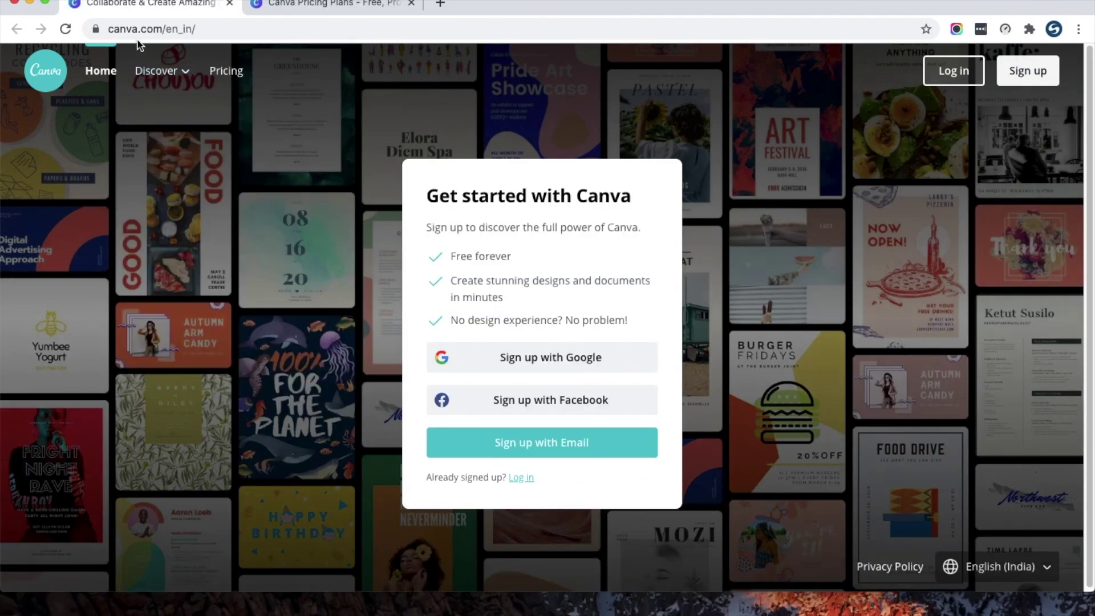
Go from the Canva sign-up page to the log-in dialog and log in with Google
{"action": "left_click", "coordinate": [227, 30]}
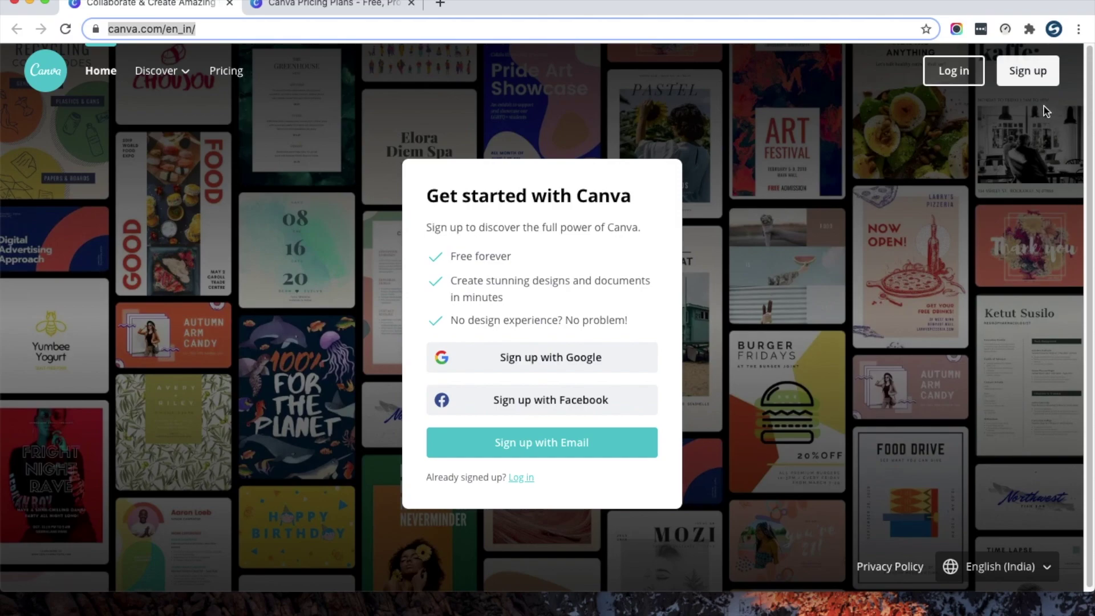
{"action": "left_click", "coordinate": [1023, 82]}
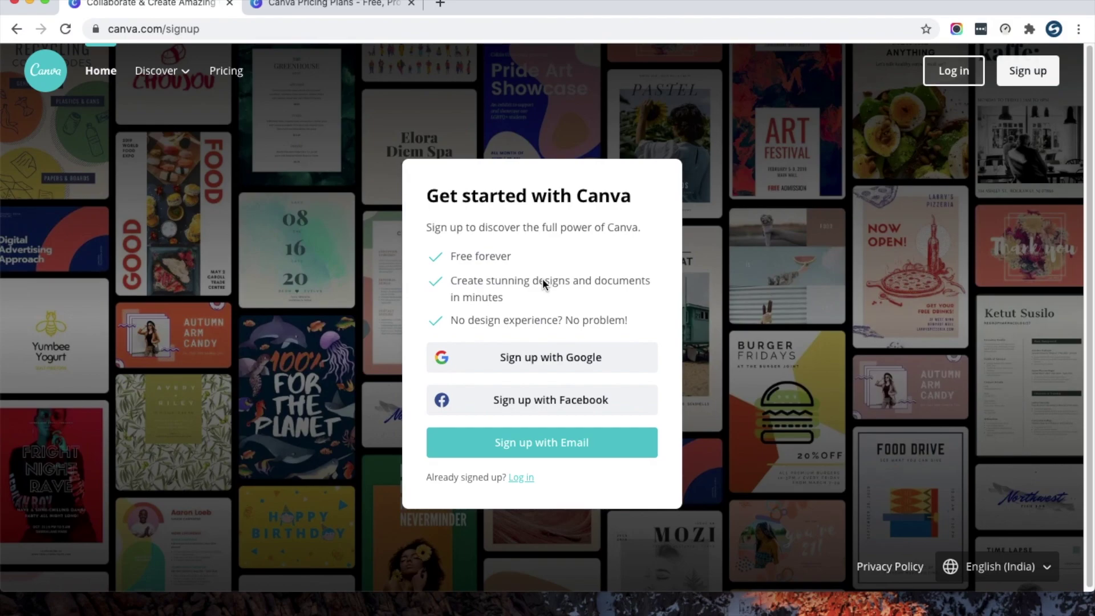
{"action": "left_click", "coordinate": [953, 71]}
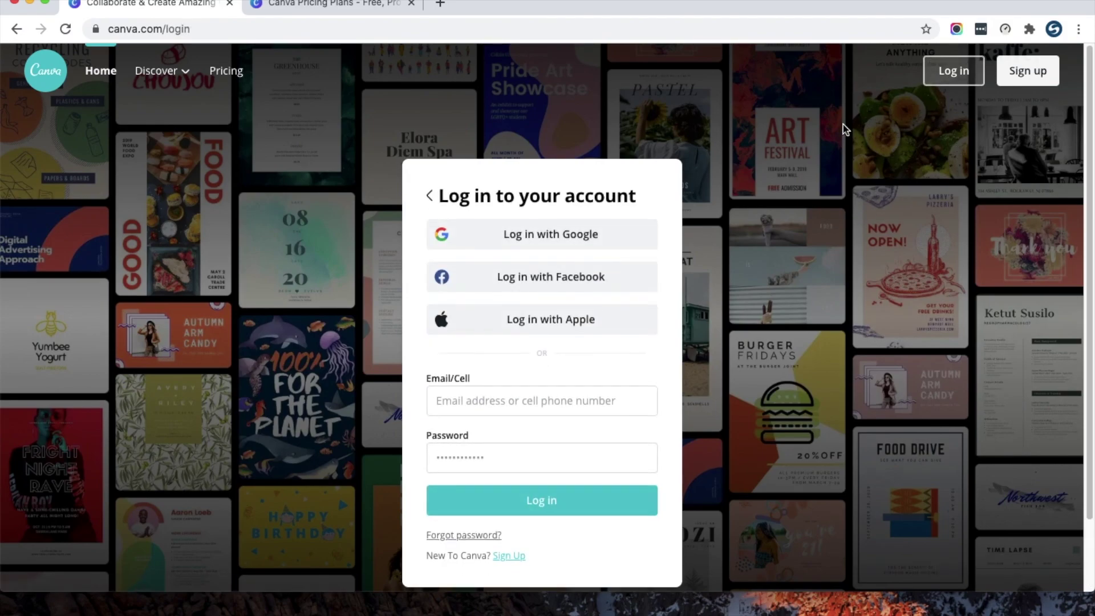
{"action": "left_click", "coordinate": [565, 246]}
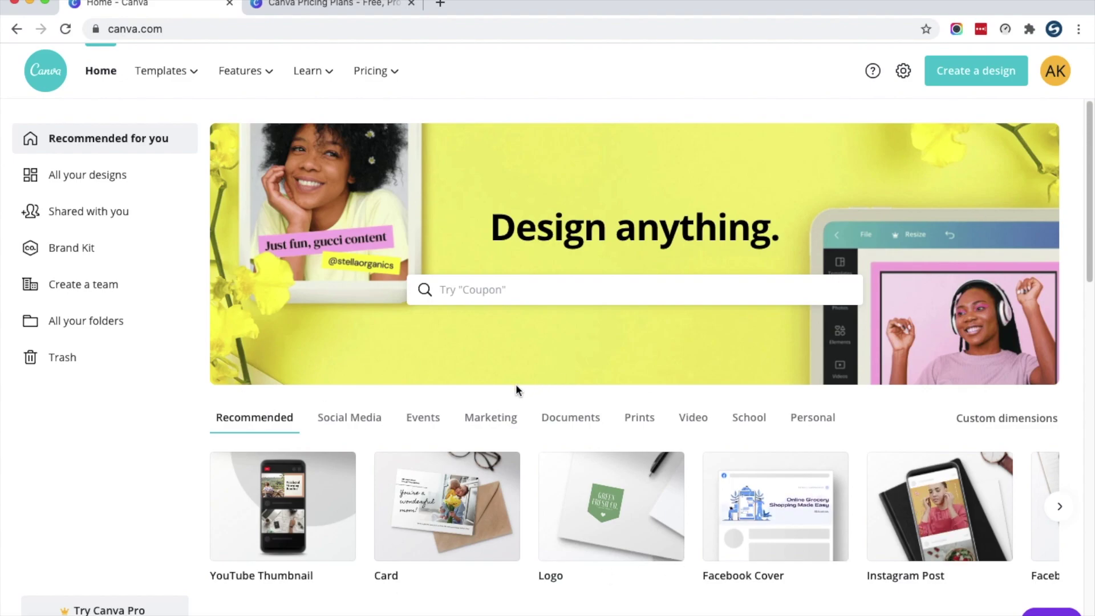
Browse the Social Media design types such as YouTube Thumbnail and Twitter Post
{"action": "left_click", "coordinate": [371, 408]}
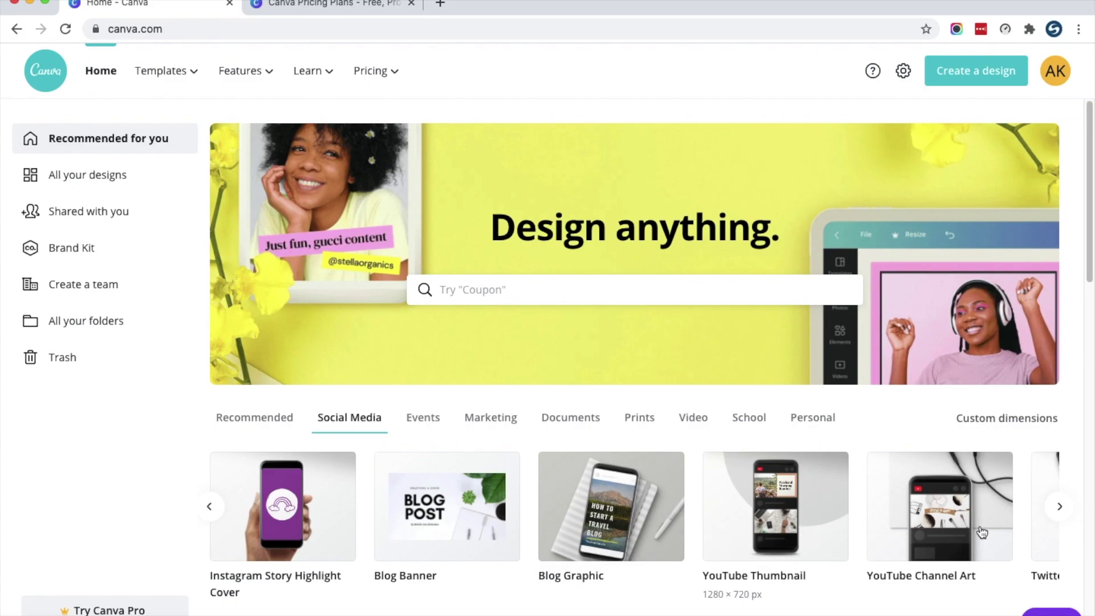
{"action": "scroll", "coordinate": [980, 533], "scroll_direction": "right", "scroll_amount": 5}
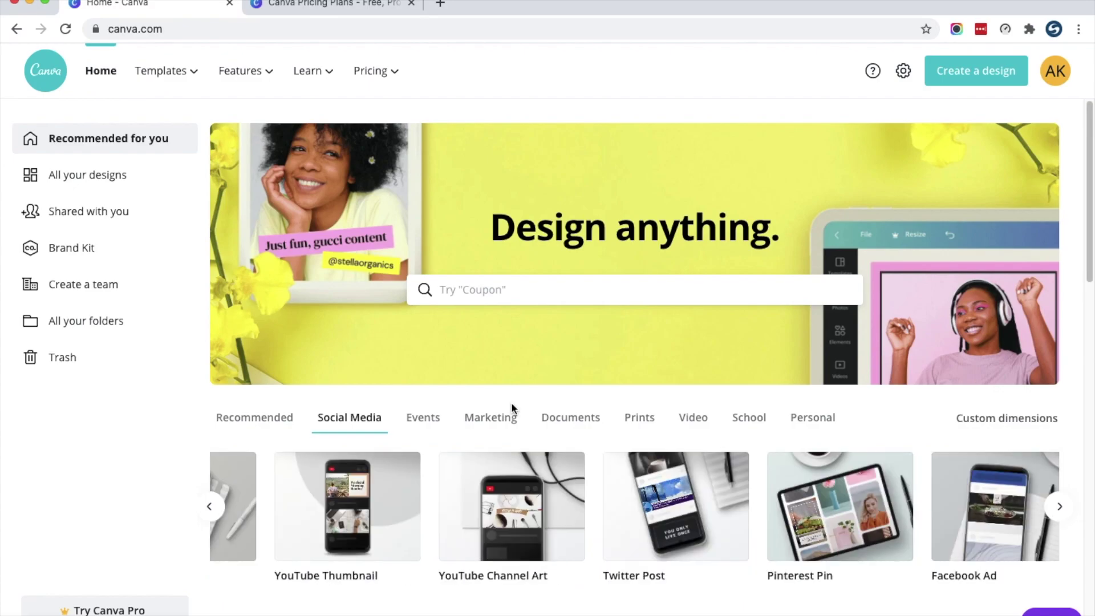
{"action": "left_click", "coordinate": [980, 78]}
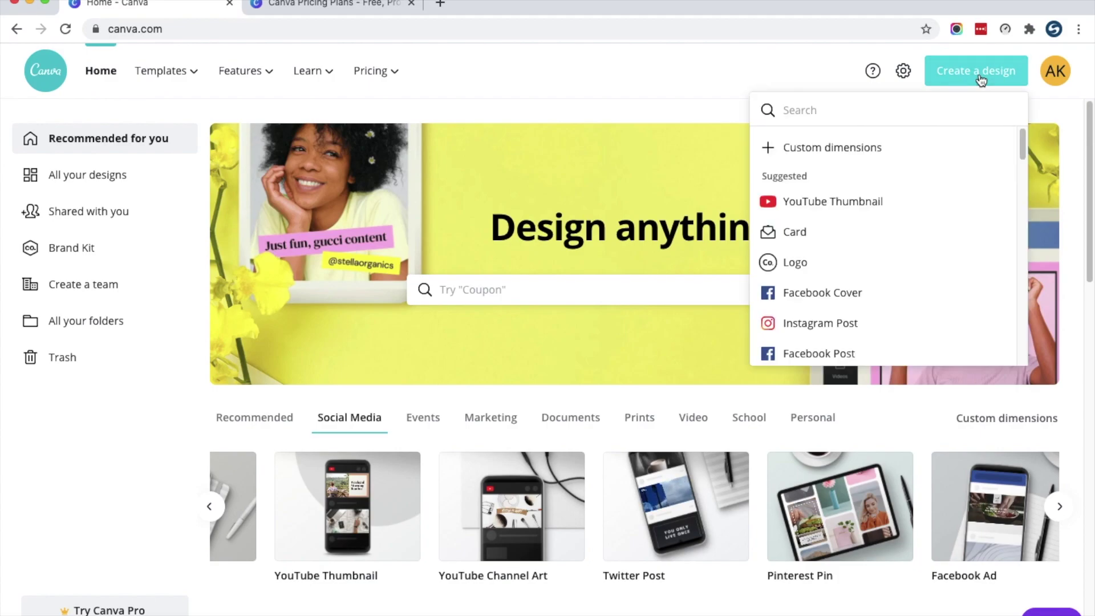
Enter custom dimensions of 1200 × 700 px and create the blank design
{"action": "left_click", "coordinate": [833, 150]}
{"action": "left_click", "coordinate": [809, 153]}
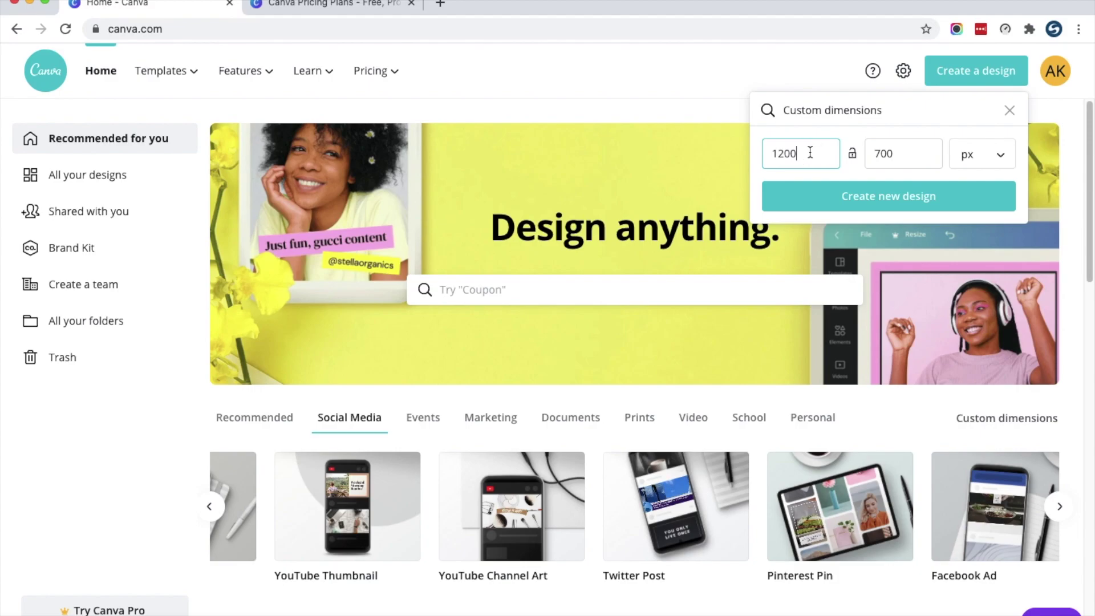
{"action": "double_click", "coordinate": [804, 153]}
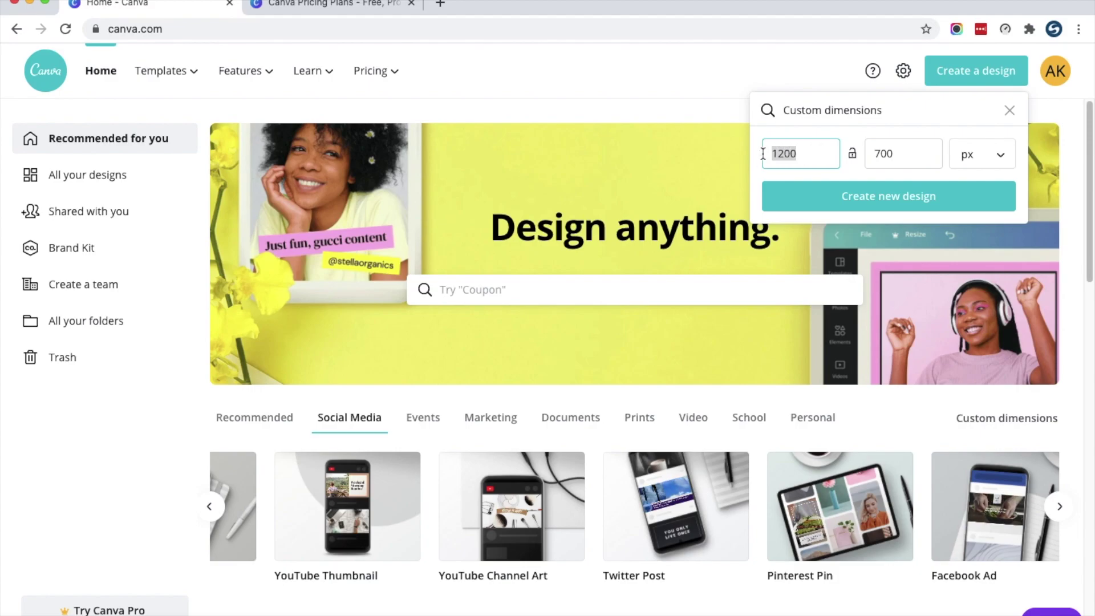
{"action": "double_click", "coordinate": [884, 153]}
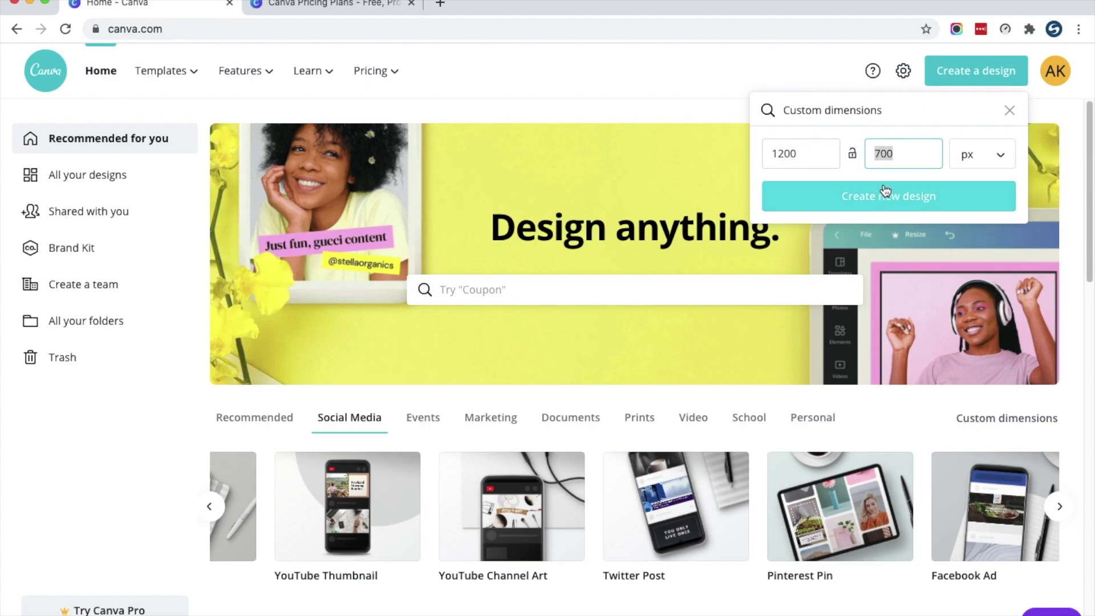
{"action": "left_click_drag", "start_coordinate": [804, 153], "coordinate": [772, 152]}
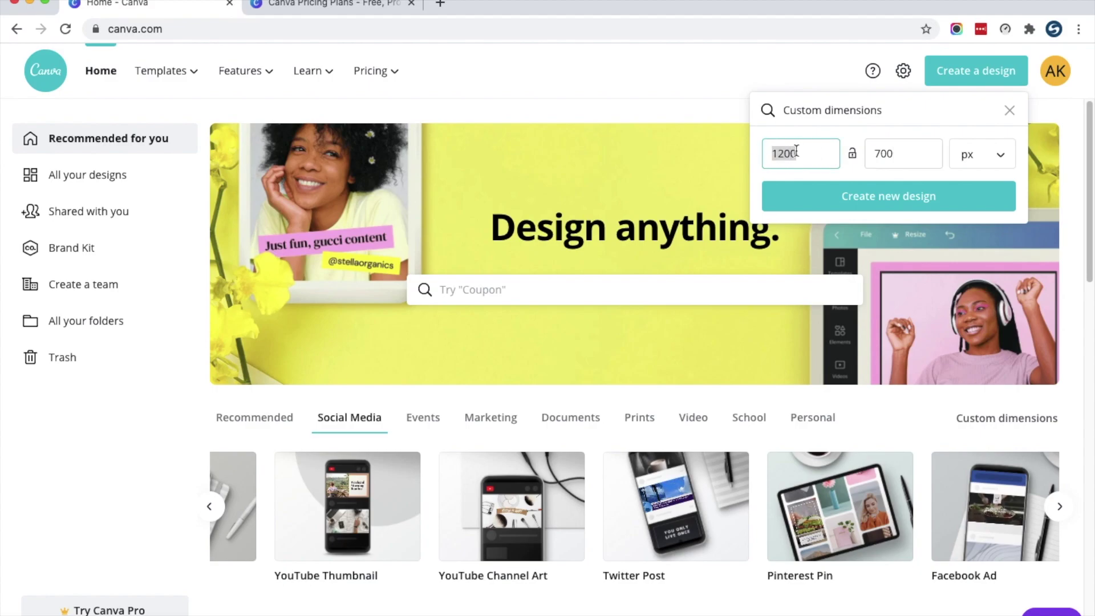
{"action": "left_click", "coordinate": [882, 198]}
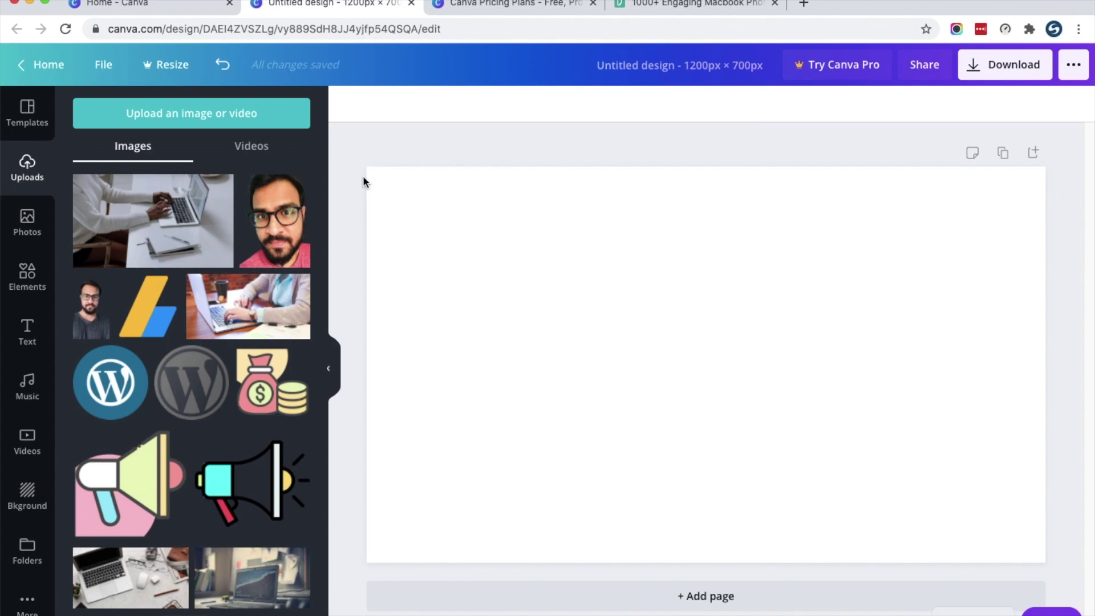
Change the blank page's background colour to light grey
{"action": "left_click", "coordinate": [623, 275]}
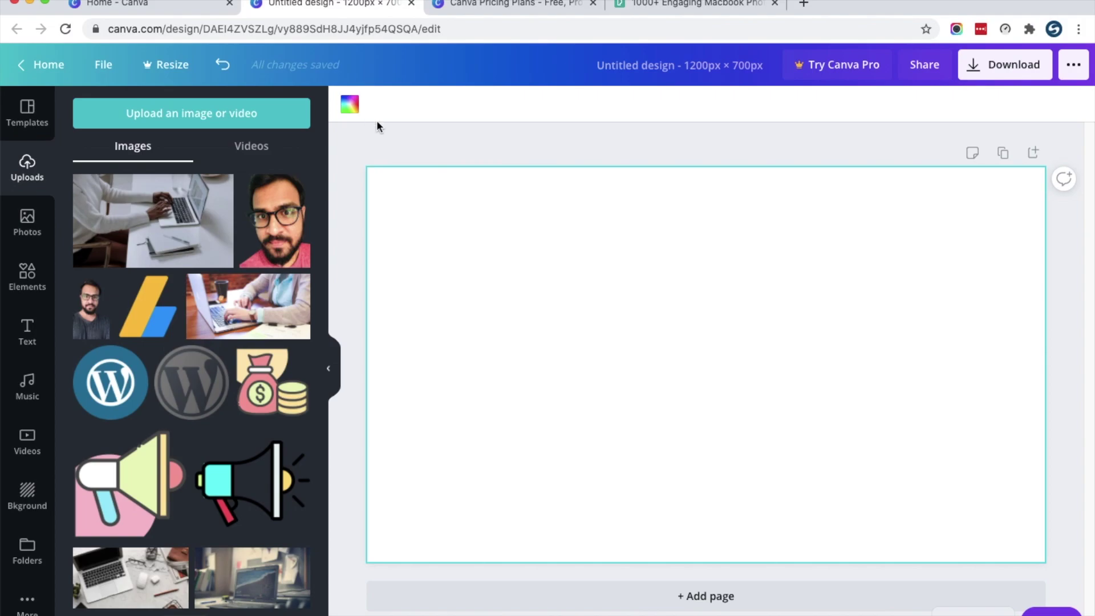
{"action": "left_click", "coordinate": [352, 107]}
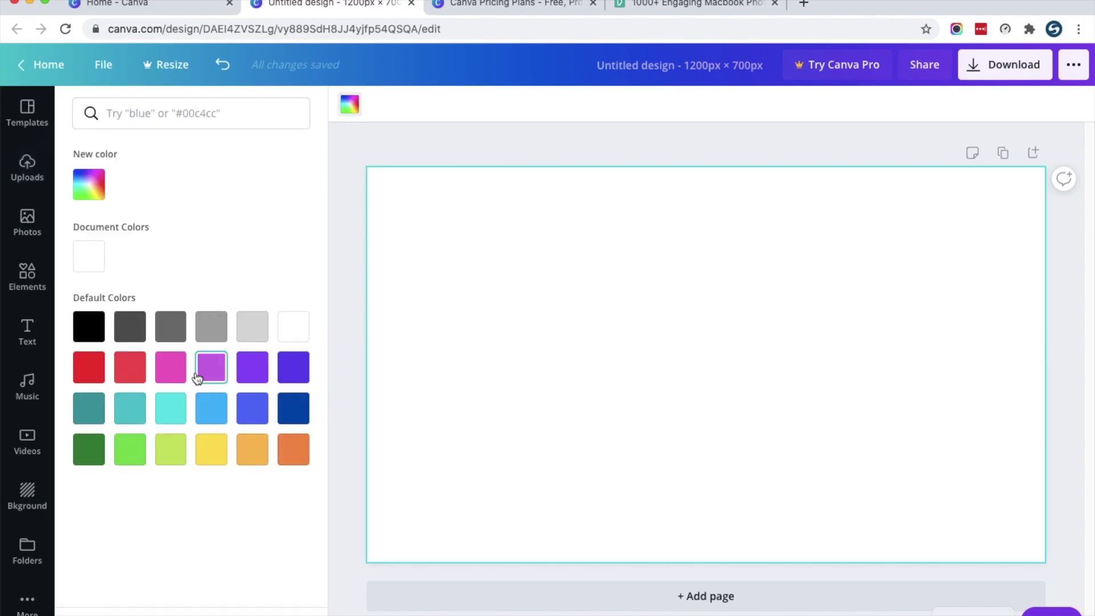
{"action": "left_click", "coordinate": [218, 327]}
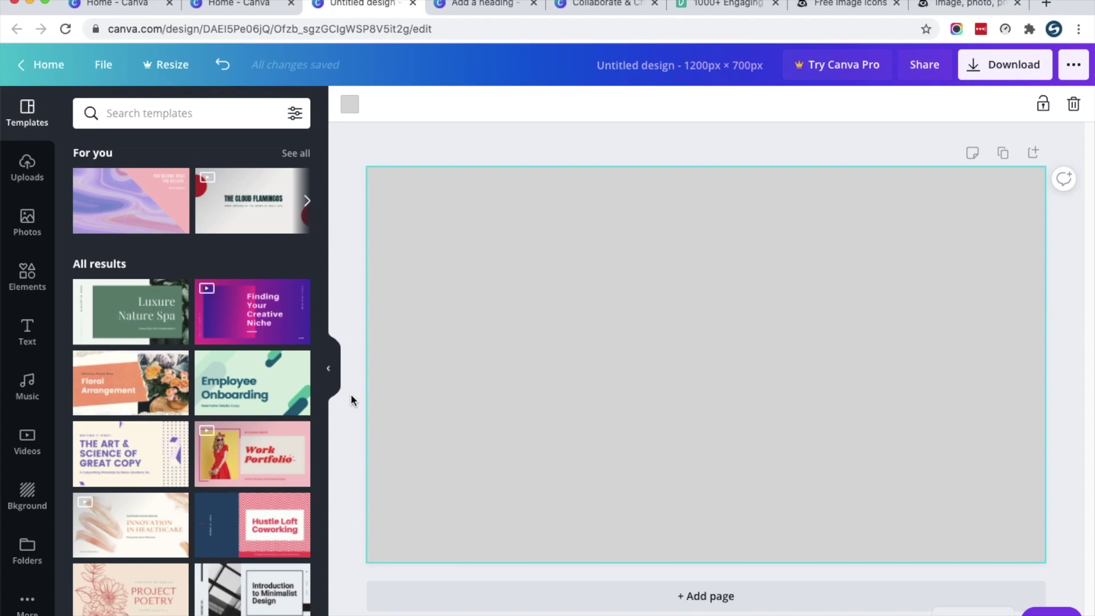
{"action": "left_click", "coordinate": [350, 397]}
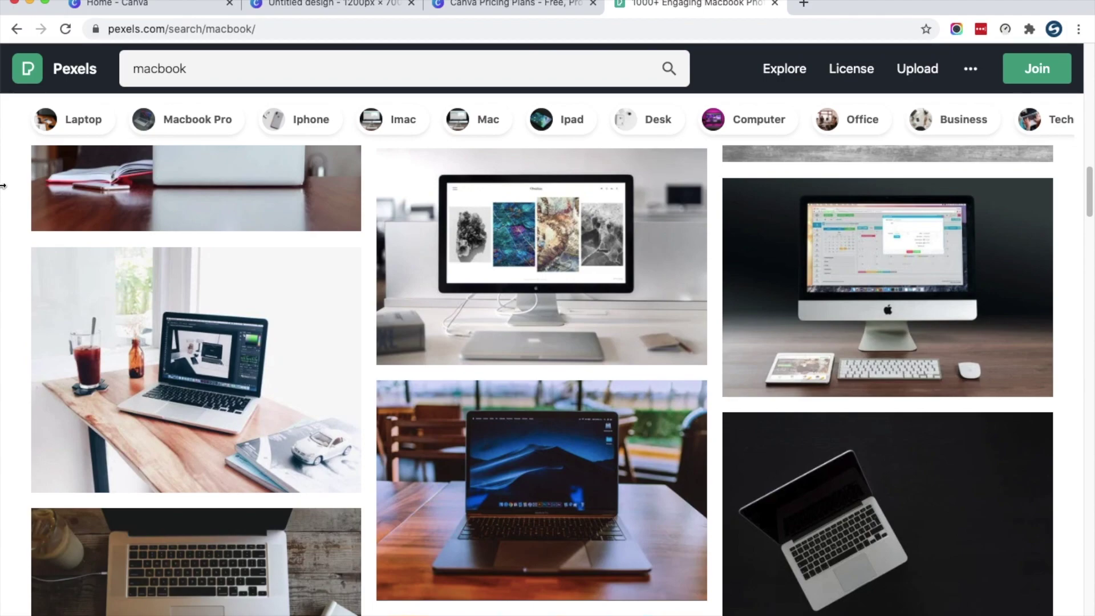
Back in the Canva design, open Uploads and dismiss the computer file picker
{"action": "left_click", "coordinate": [331, 4]}
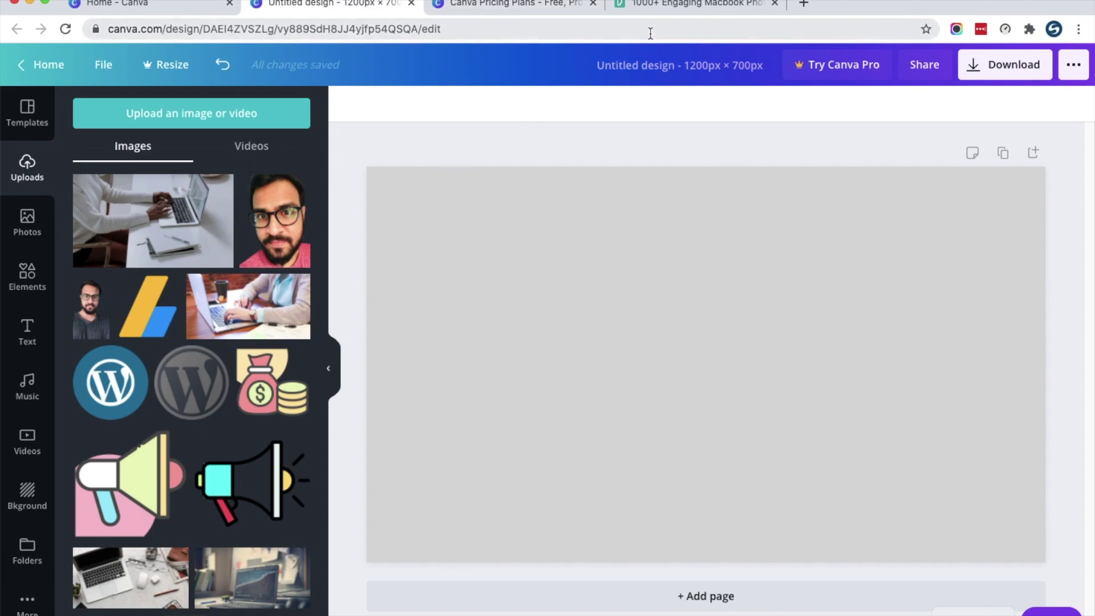
{"action": "left_click", "coordinate": [168, 113]}
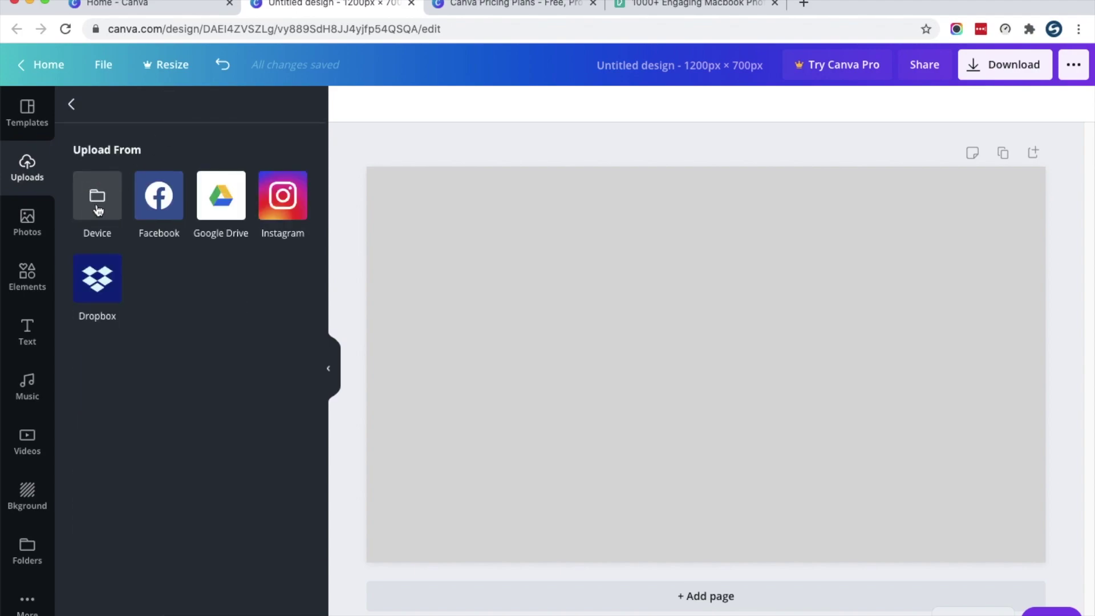
{"action": "left_click", "coordinate": [116, 190]}
{"action": "left_click", "coordinate": [741, 363]}
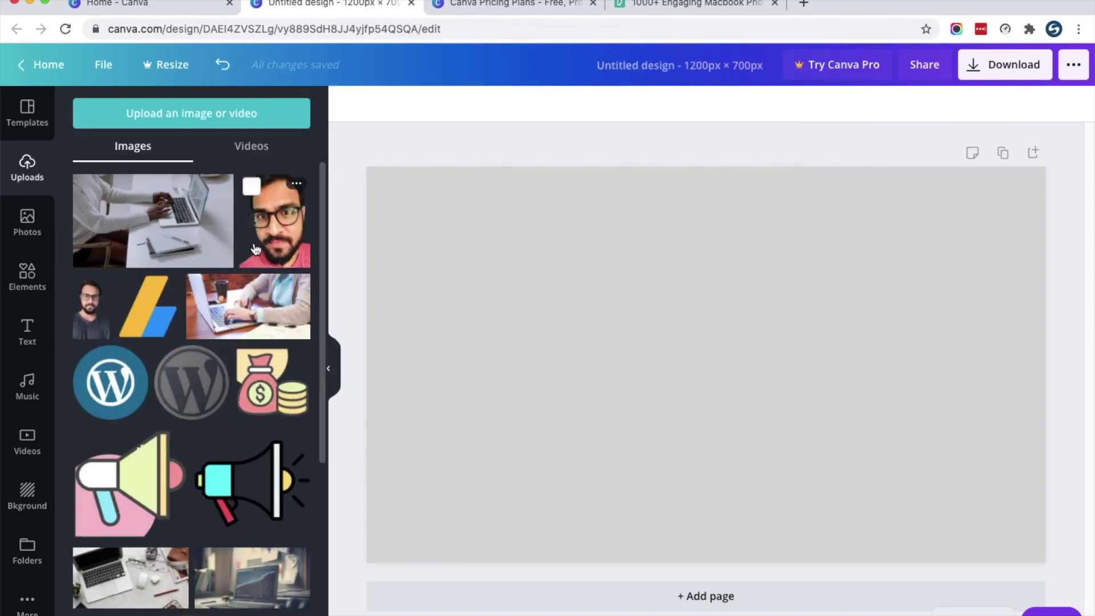
Add the laptop photo and enlarge it from the top-left to fill the page
{"action": "left_click", "coordinate": [171, 235]}
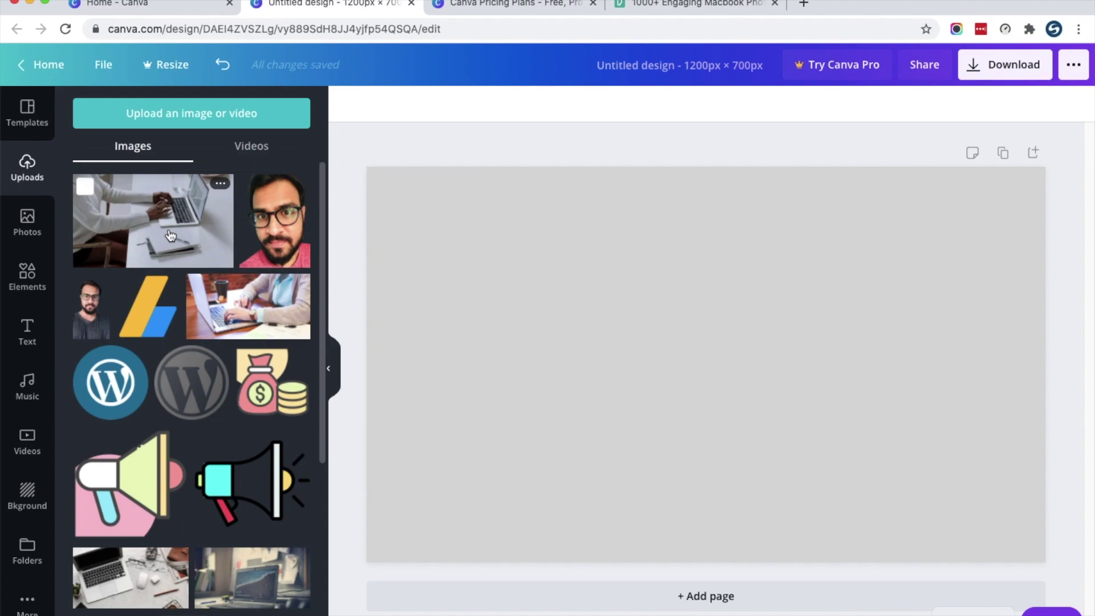
{"action": "left_click_drag", "start_coordinate": [677, 315], "coordinate": [570, 245]}
{"action": "left_click_drag", "start_coordinate": [740, 385], "coordinate": [1038, 565]}
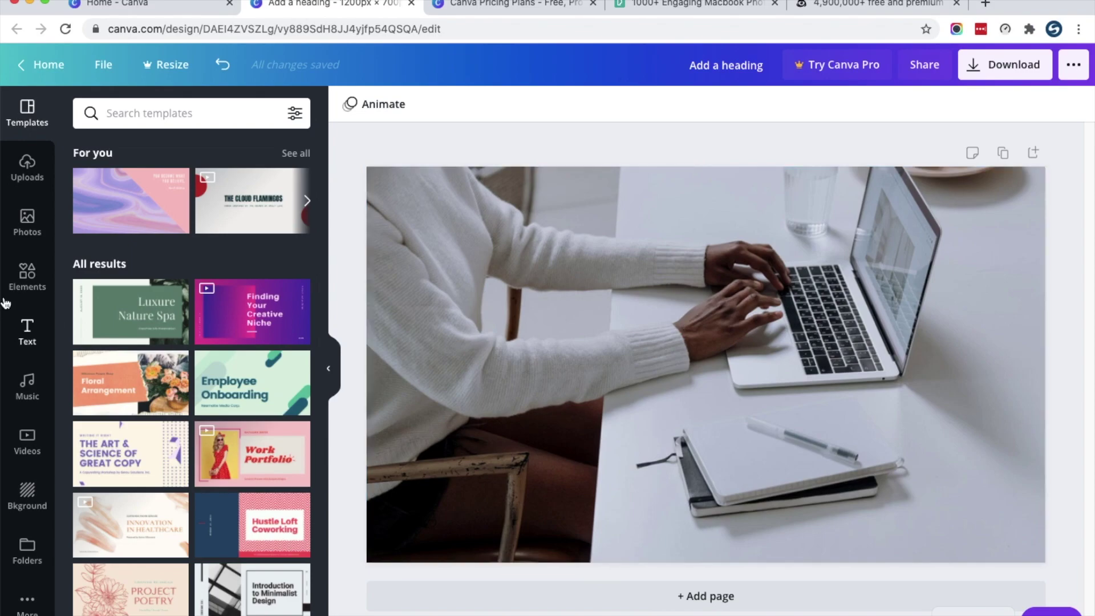
{"action": "left_click", "coordinate": [23, 293]}
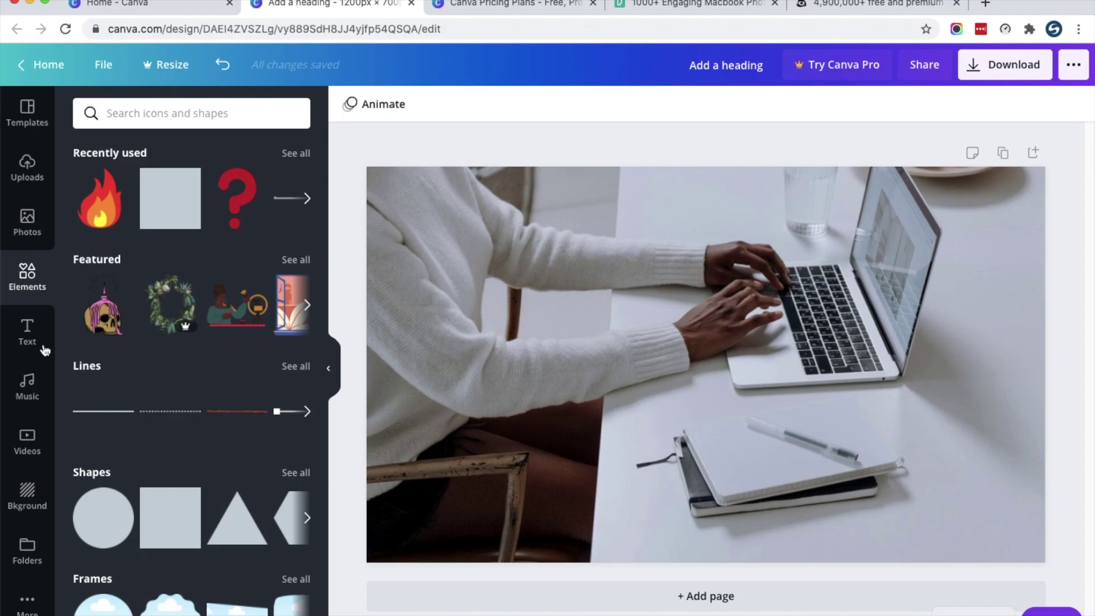
Add a square and stretch it into a rectangle covering the whole page
{"action": "left_click", "coordinate": [168, 516]}
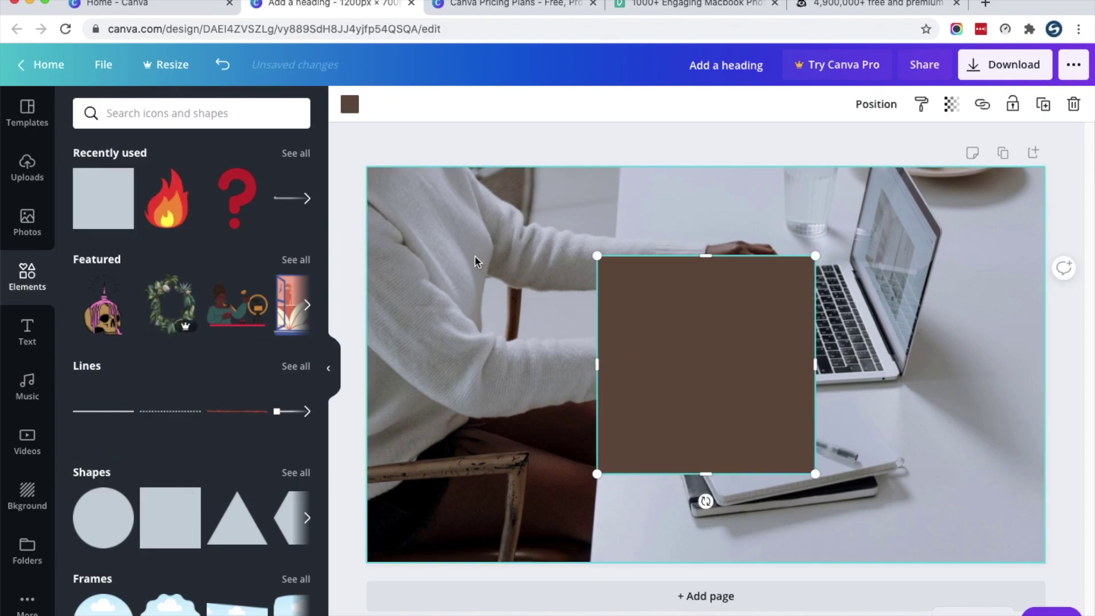
{"action": "left_click_drag", "start_coordinate": [643, 306], "coordinate": [435, 231]}
{"action": "left_click_drag", "start_coordinate": [585, 278], "coordinate": [1044, 277]}
{"action": "left_click_drag", "start_coordinate": [711, 391], "coordinate": [702, 563]}
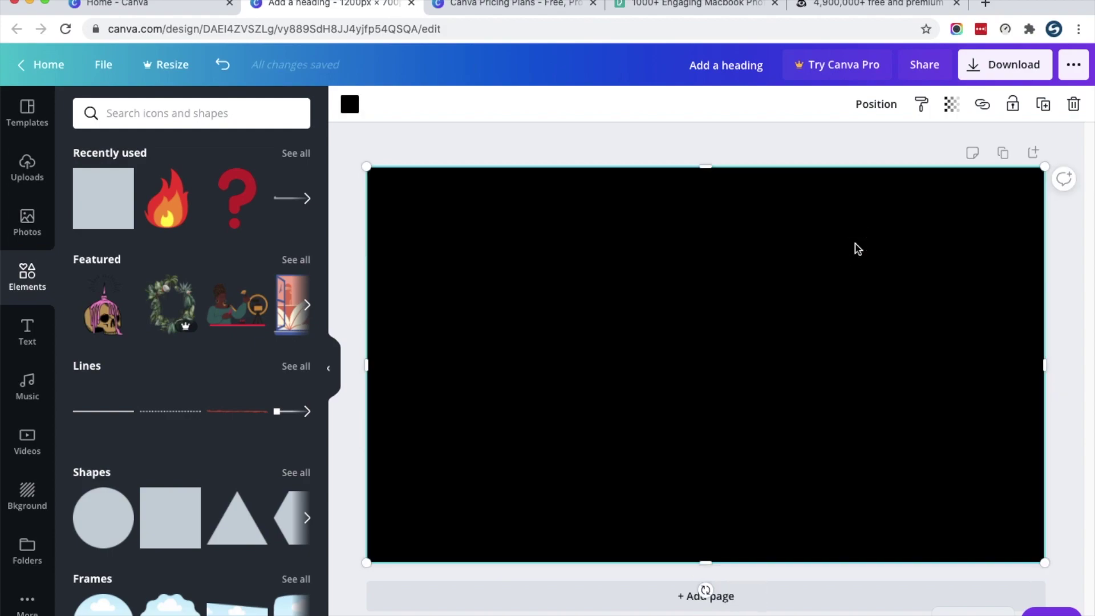
Set the rectangle's transparency to about 66 so the photo shows through darkened
{"action": "left_click", "coordinate": [951, 104]}
{"action": "left_click_drag", "start_coordinate": [902, 146], "coordinate": [874, 150]}
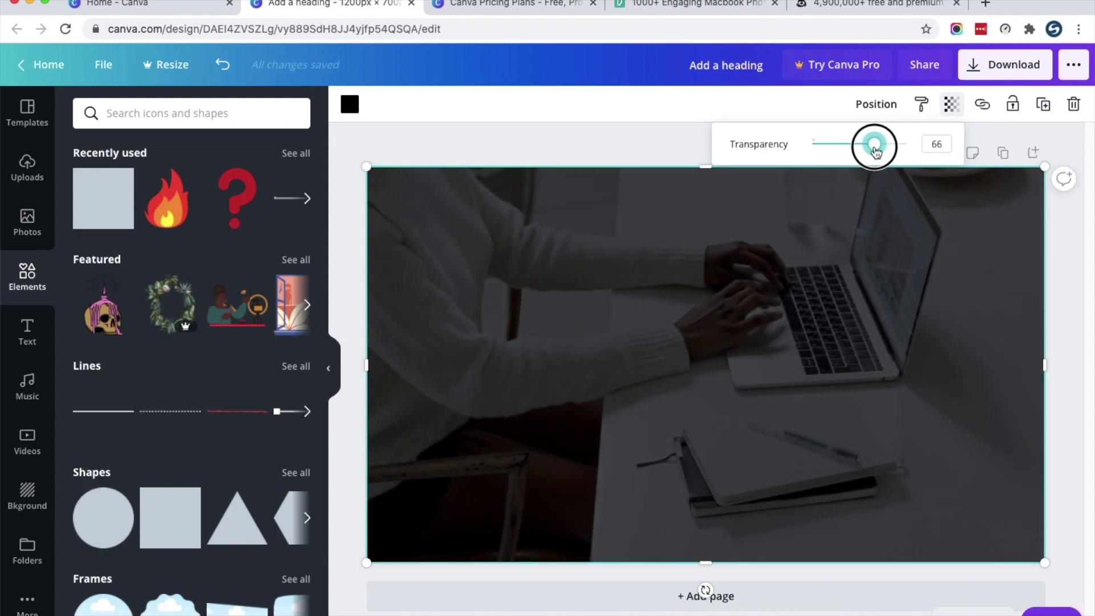
{"action": "left_click", "coordinate": [682, 142]}
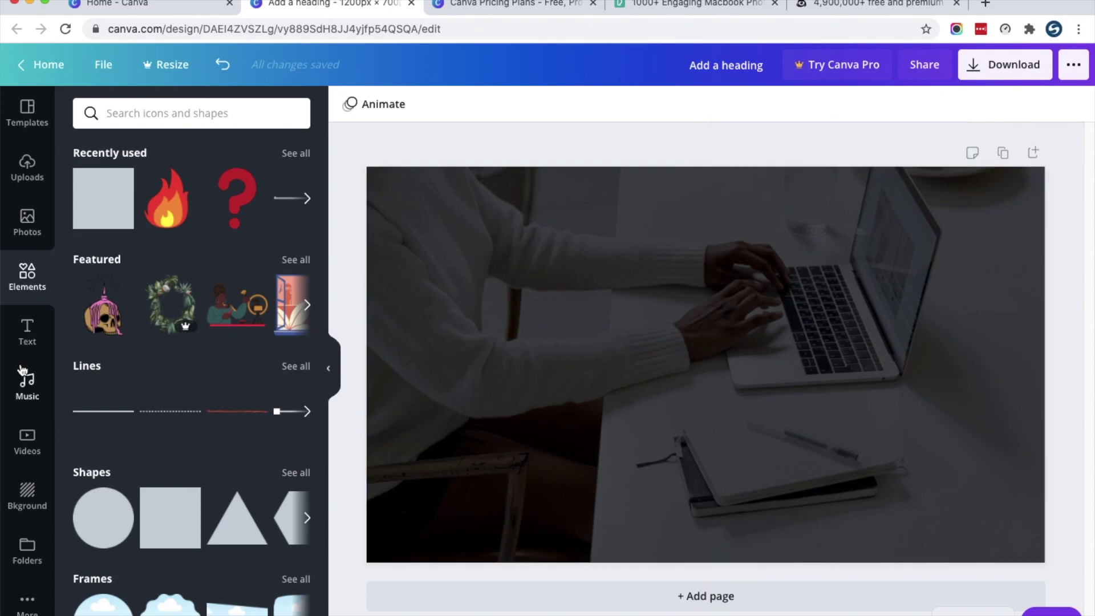
{"action": "left_click", "coordinate": [25, 342]}
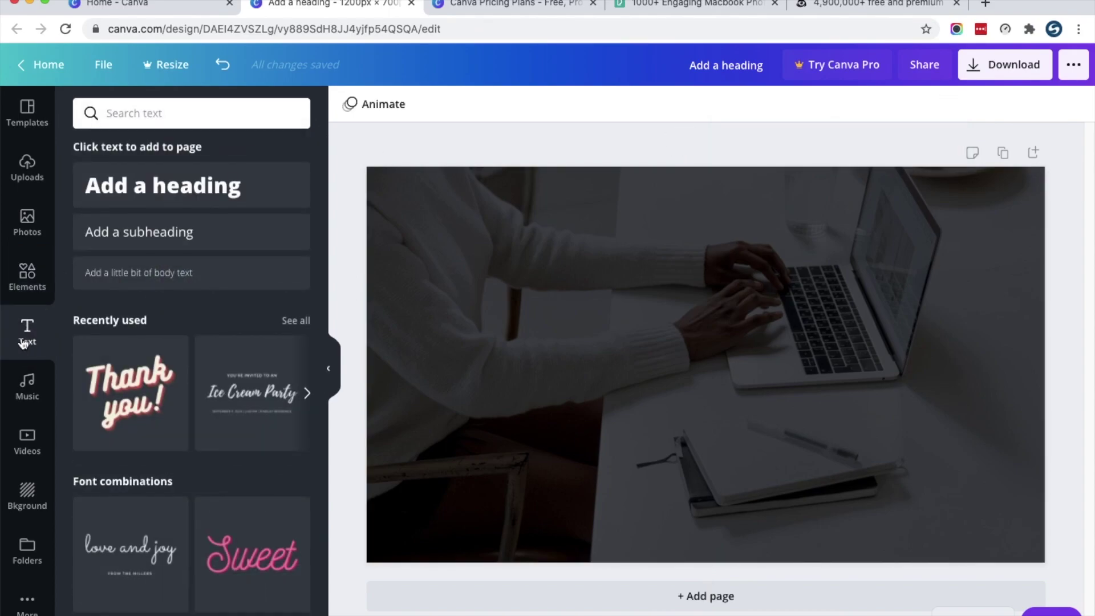
Add a heading reading 'How to create free images for website?' in the Anton font
{"action": "left_click", "coordinate": [162, 198]}
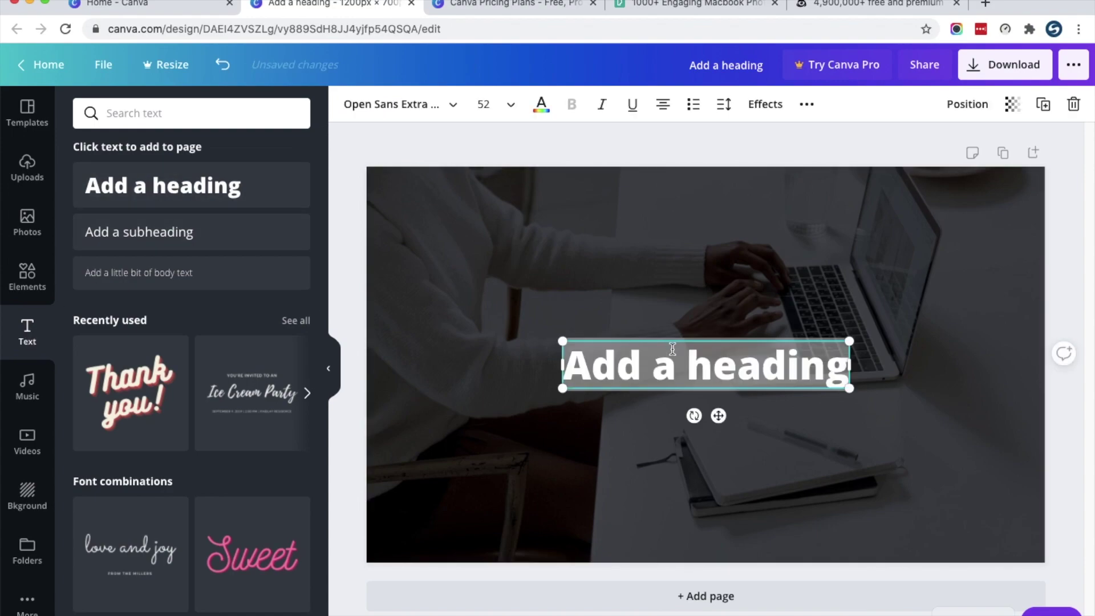
{"action": "type", "text": "How to"}
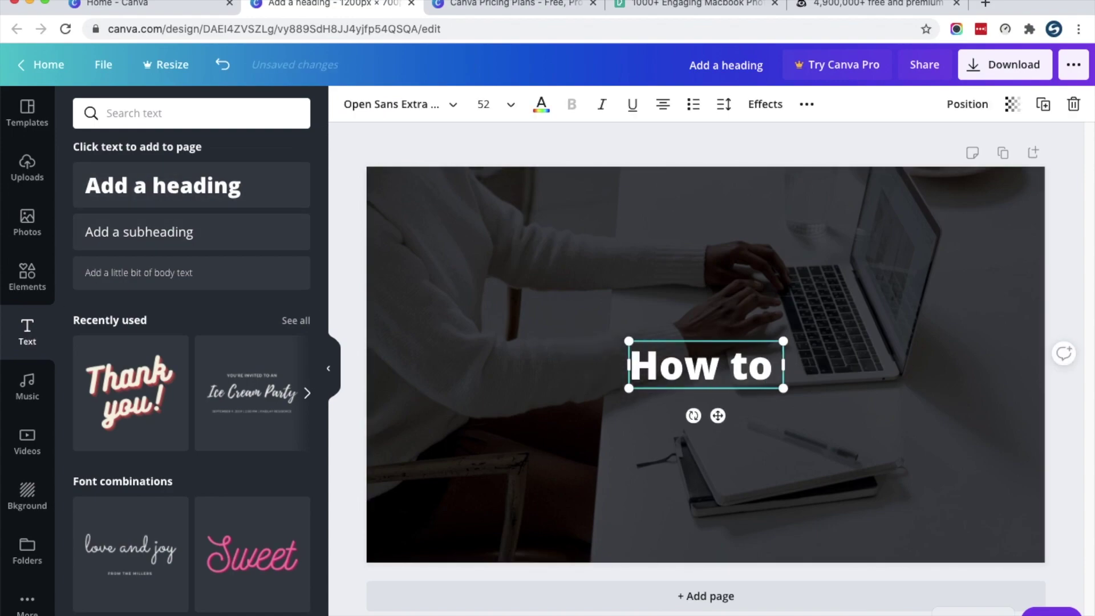
{"action": "type", "text": " create"}
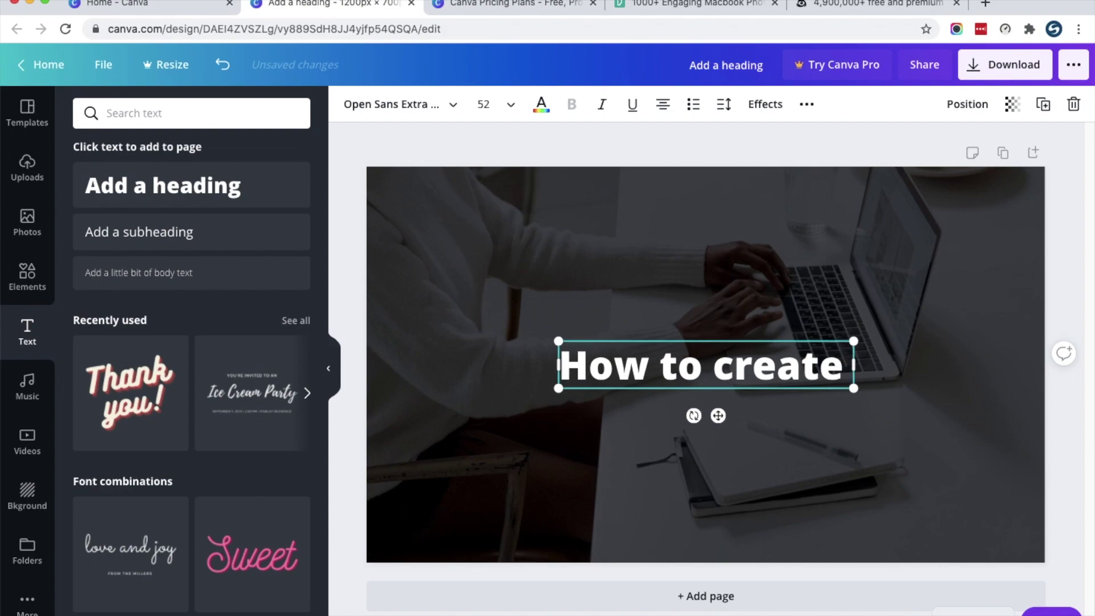
{"action": "type", "text": " free images for website?"}
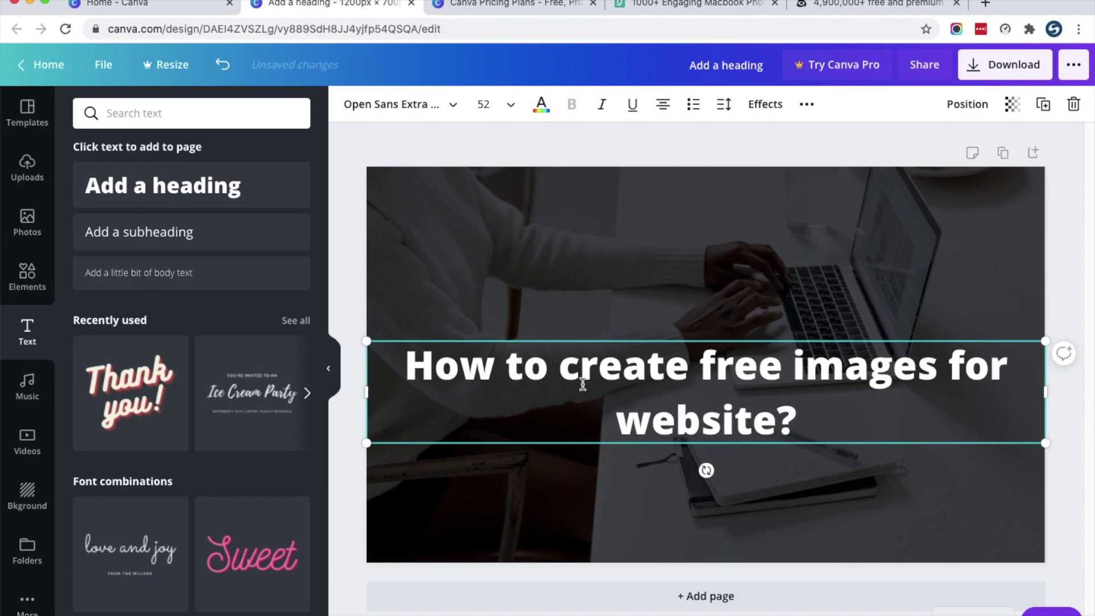
{"action": "left_click", "coordinate": [408, 114]}
{"action": "left_click", "coordinate": [99, 215]}
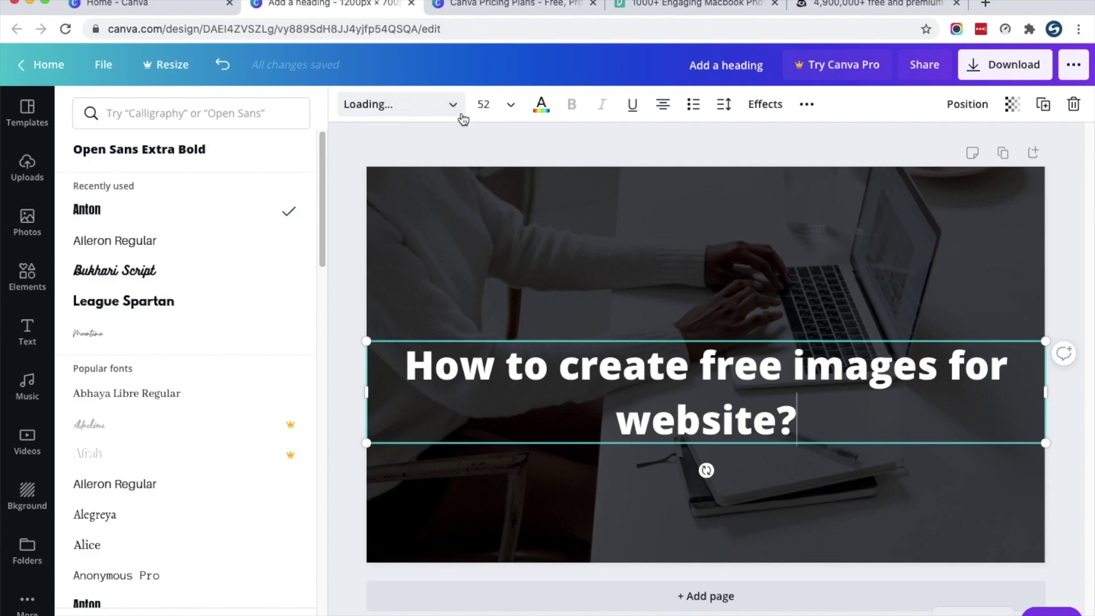
Set the heading size to 80, then 64, and move it near the top
{"action": "left_click", "coordinate": [493, 104]}
{"action": "scroll", "coordinate": [511, 427], "scroll_direction": "down", "scroll_amount": 5}
{"action": "left_click", "coordinate": [496, 313]}
{"action": "left_click", "coordinate": [510, 105]}
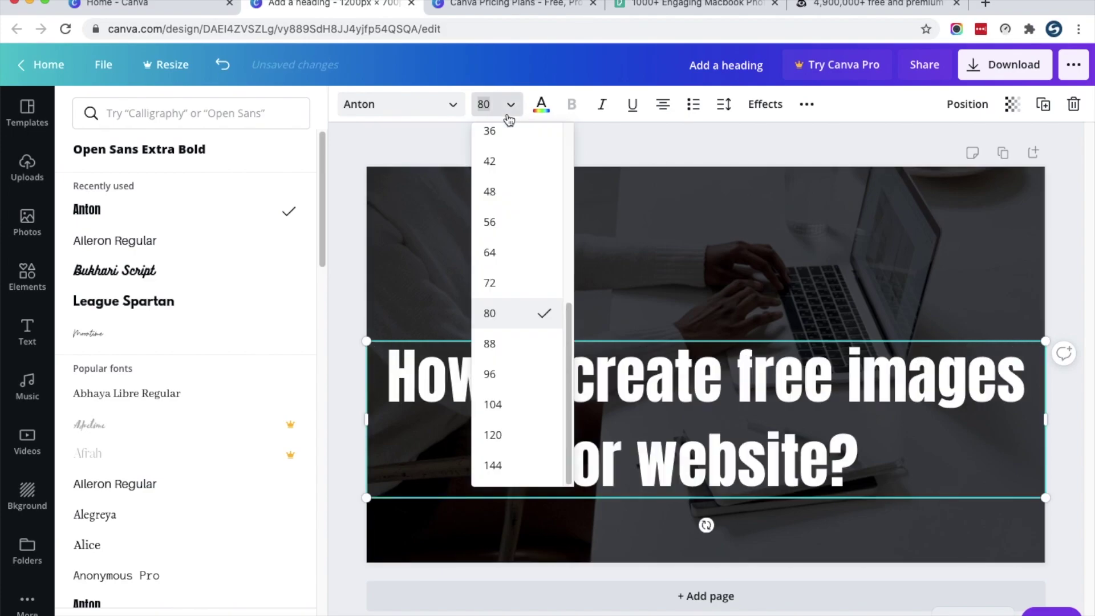
{"action": "left_click", "coordinate": [505, 251]}
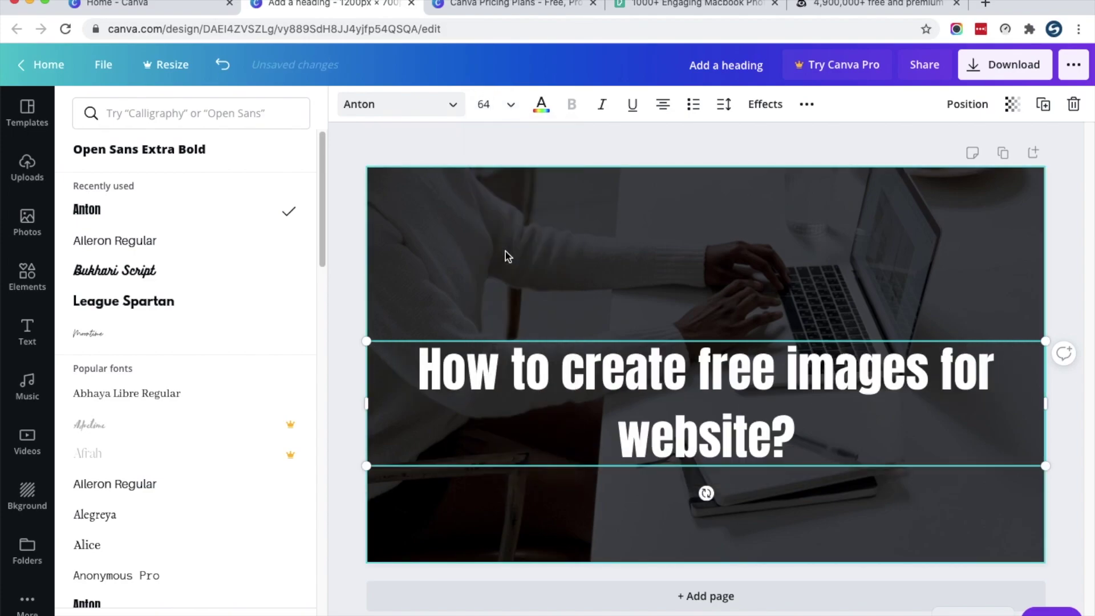
{"action": "left_click", "coordinate": [541, 506]}
{"action": "left_click_drag", "start_coordinate": [575, 427], "coordinate": [579, 275]}
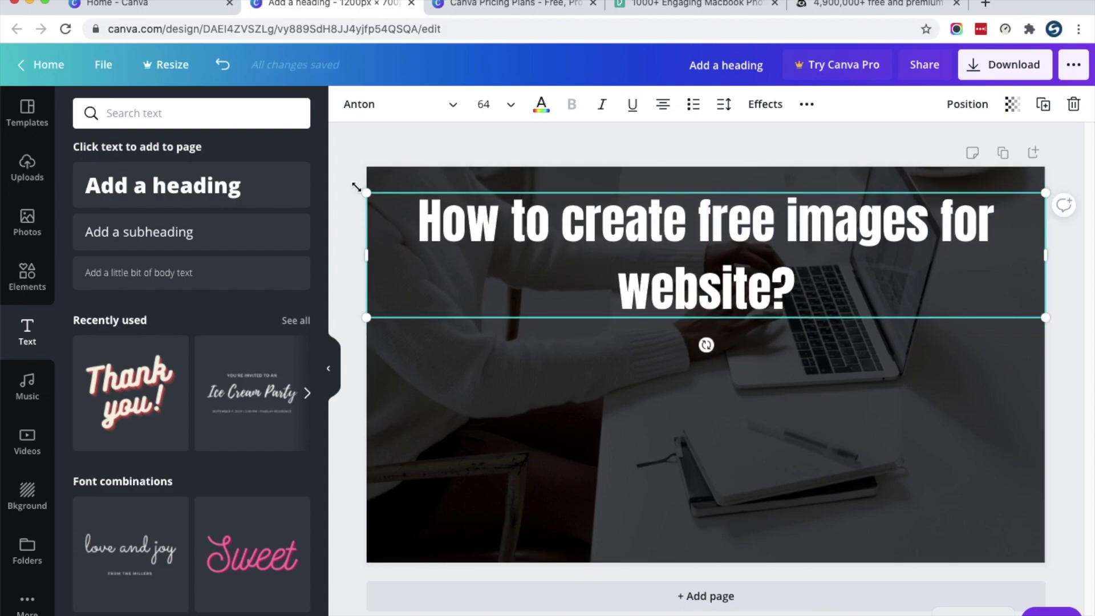
Colour the word 'website' in the heading orange
{"action": "left_click", "coordinate": [345, 172]}
{"action": "left_click", "coordinate": [765, 219]}
{"action": "left_click", "coordinate": [774, 221]}
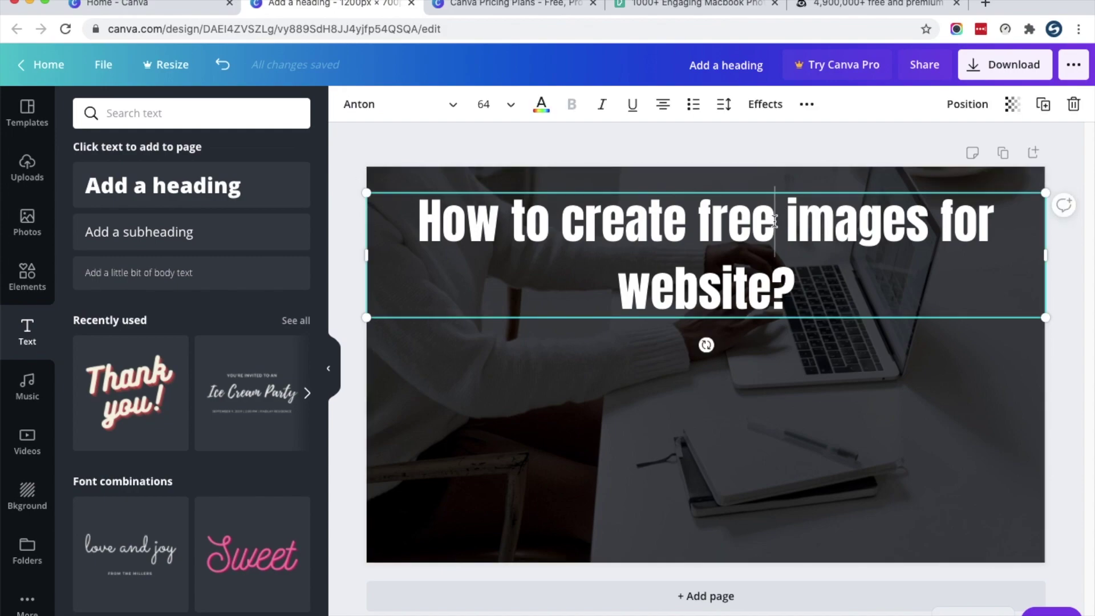
{"action": "double_click", "coordinate": [679, 292]}
{"action": "left_click_drag", "start_coordinate": [604, 277], "coordinate": [765, 276]}
{"action": "left_click", "coordinate": [541, 105]}
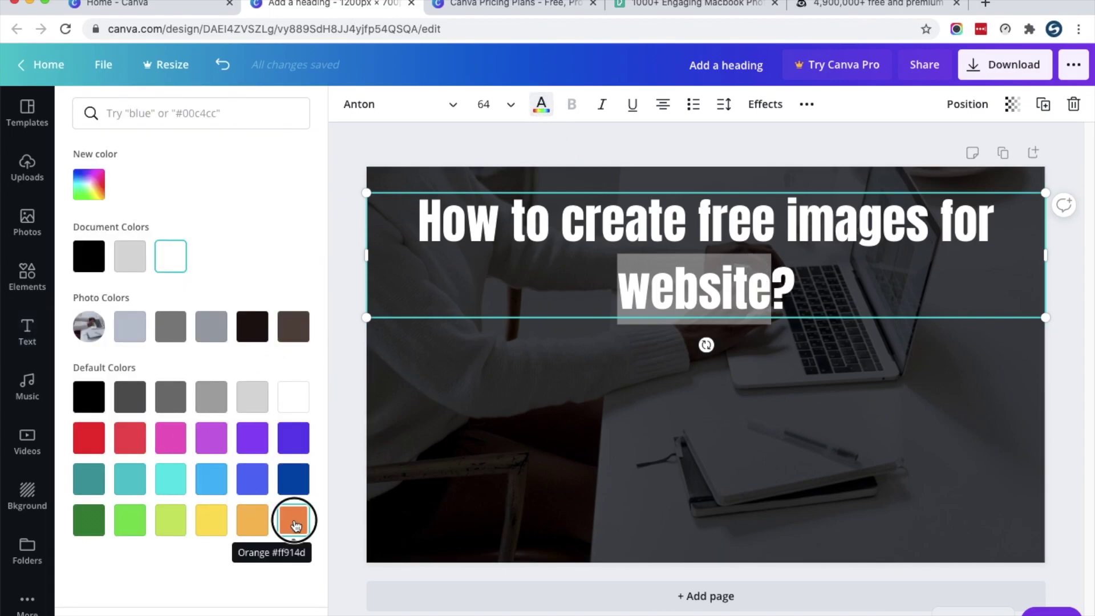
{"action": "left_click", "coordinate": [294, 521]}
{"action": "left_click", "coordinate": [524, 399]}
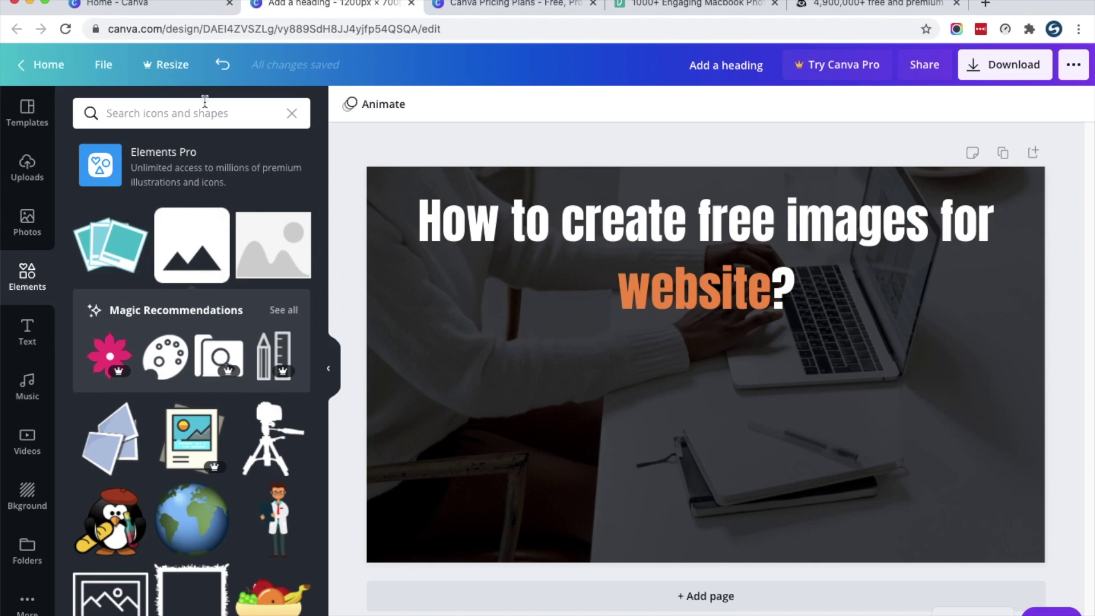
Search the Canva elements library for 'image'
{"action": "left_click", "coordinate": [157, 112]}
{"action": "type", "text": "image"}
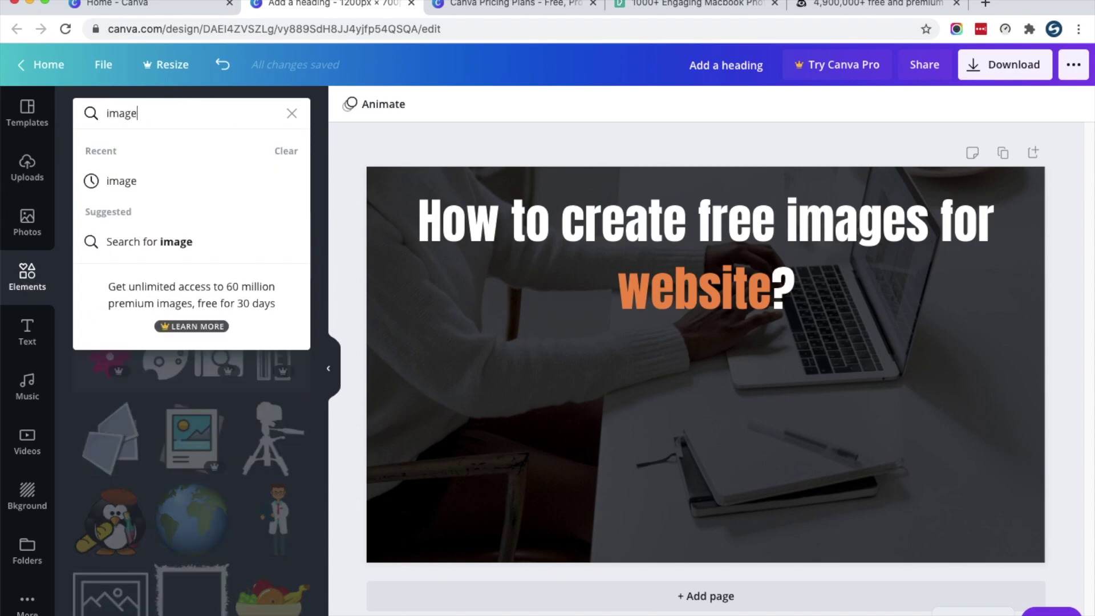
{"action": "key", "text": "Return"}
{"action": "scroll", "coordinate": [208, 319], "scroll_direction": "down", "scroll_amount": 5}
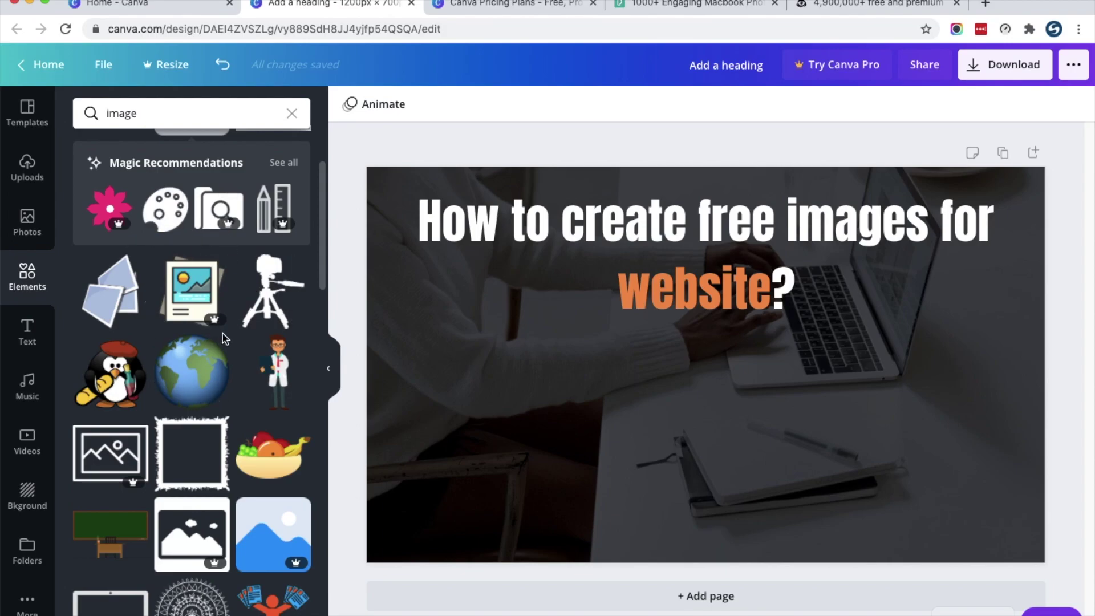
{"action": "left_click", "coordinate": [828, 11]}
Search Iconfinder for 'image' icons and filter the results to free ones
{"action": "left_click", "coordinate": [193, 29]}
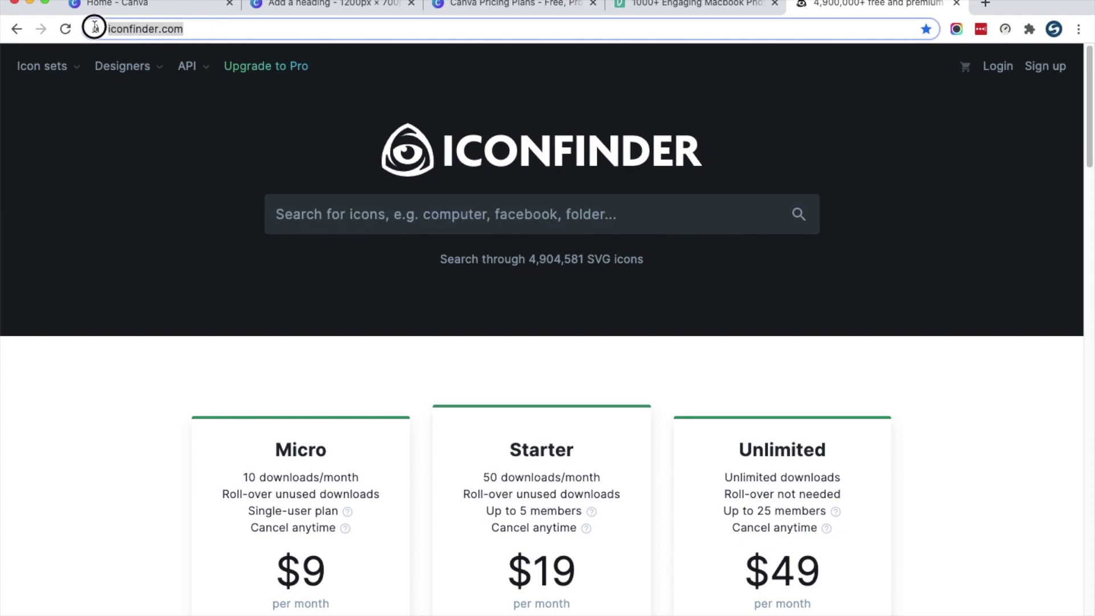
{"action": "left_click", "coordinate": [249, 32]}
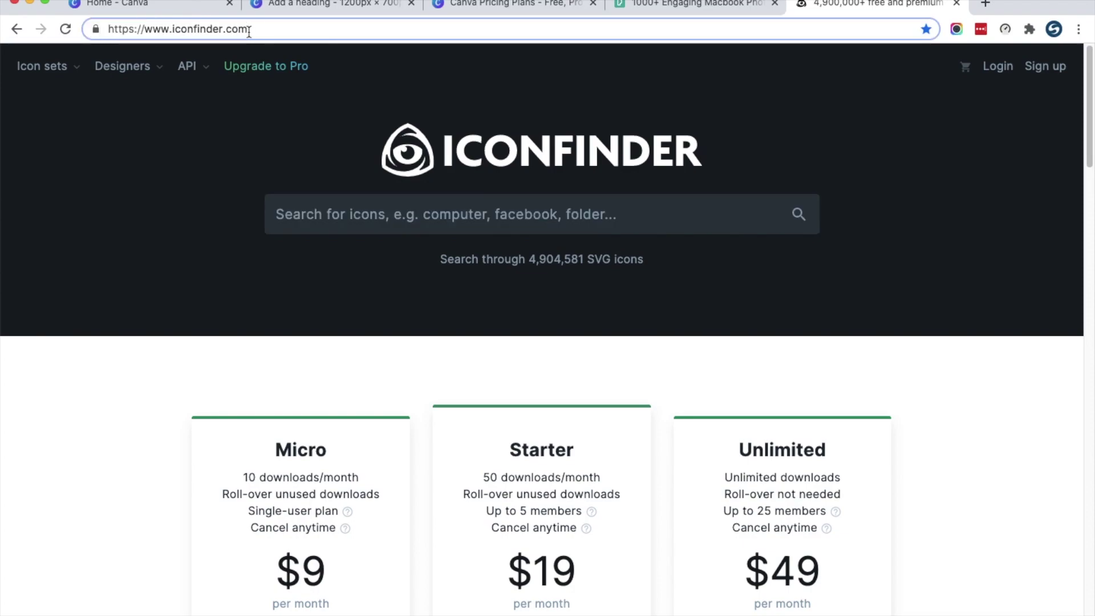
{"action": "left_click", "coordinate": [366, 212]}
{"action": "type", "text": "image"}
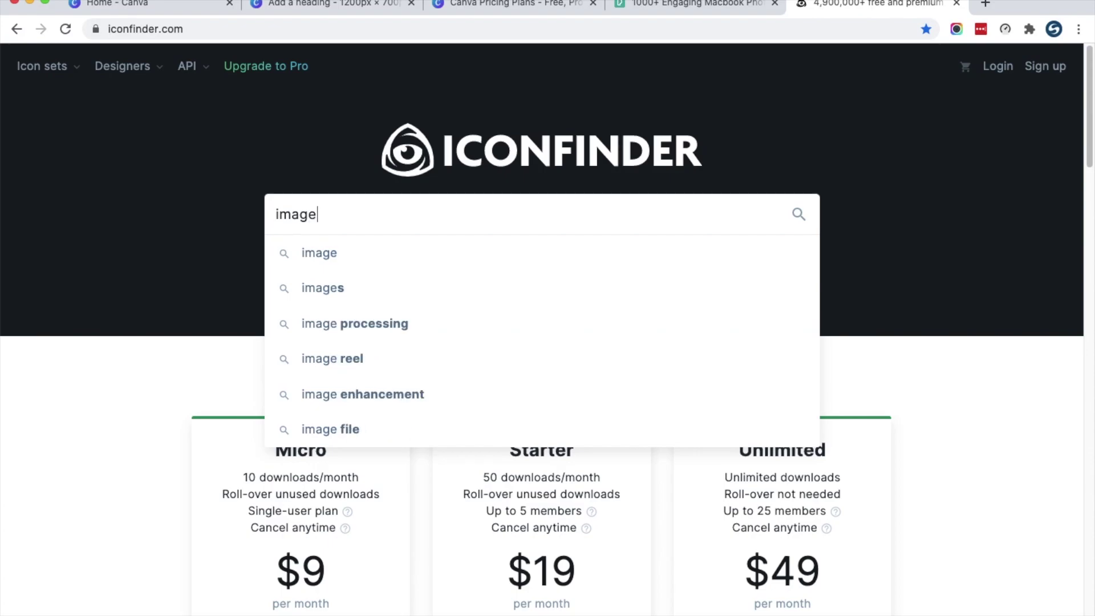
{"action": "key", "text": "Return"}
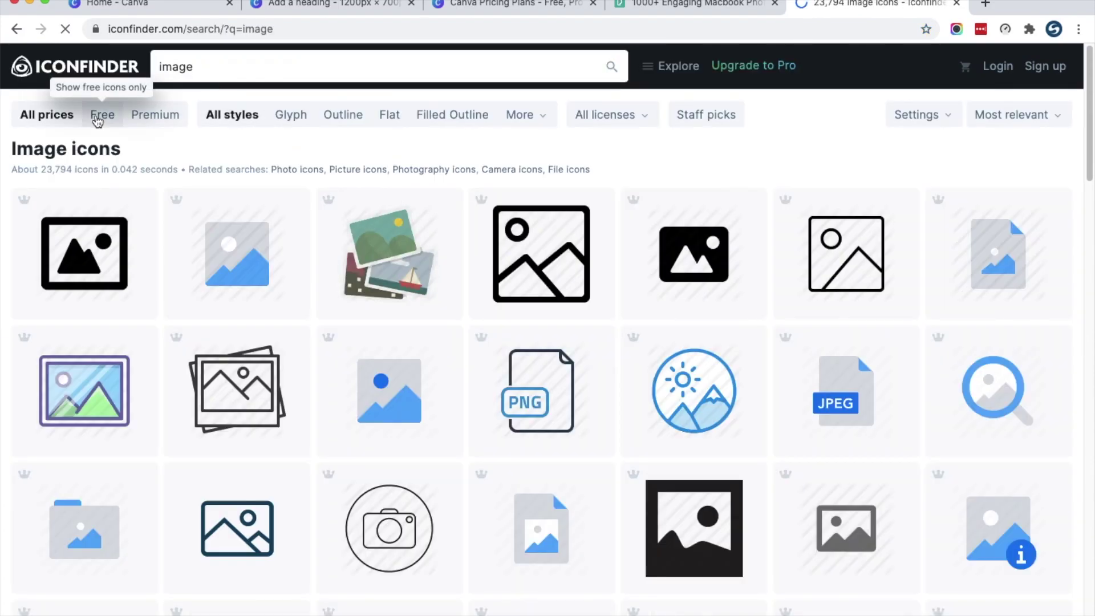
{"action": "left_click", "coordinate": [99, 116]}
{"action": "scroll", "coordinate": [386, 320], "scroll_direction": "down", "scroll_amount": 5}
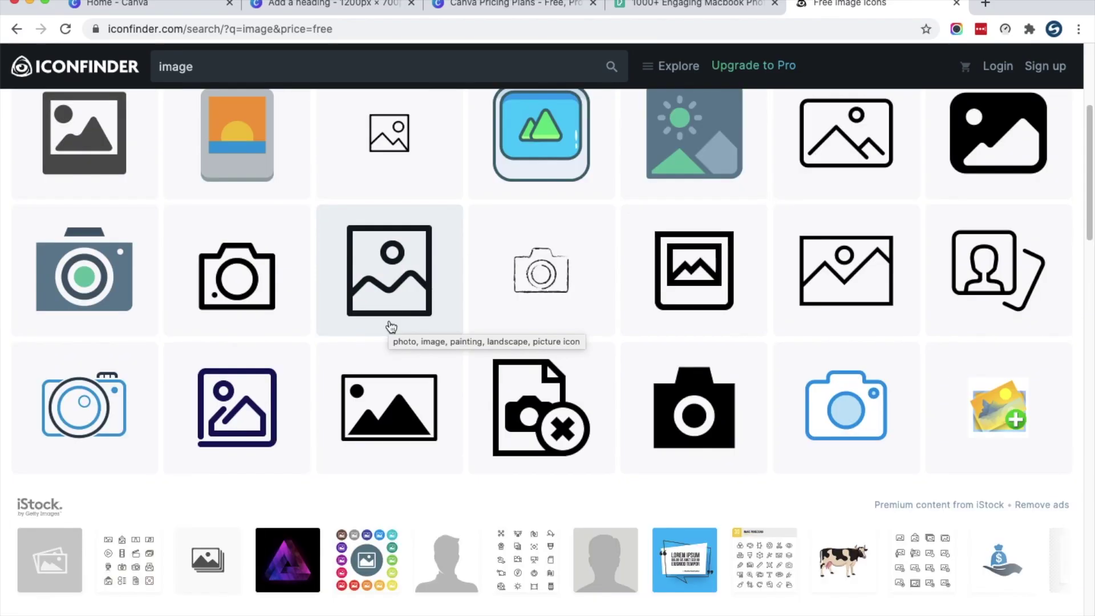
{"action": "scroll", "coordinate": [384, 320], "scroll_direction": "up", "scroll_amount": 5}
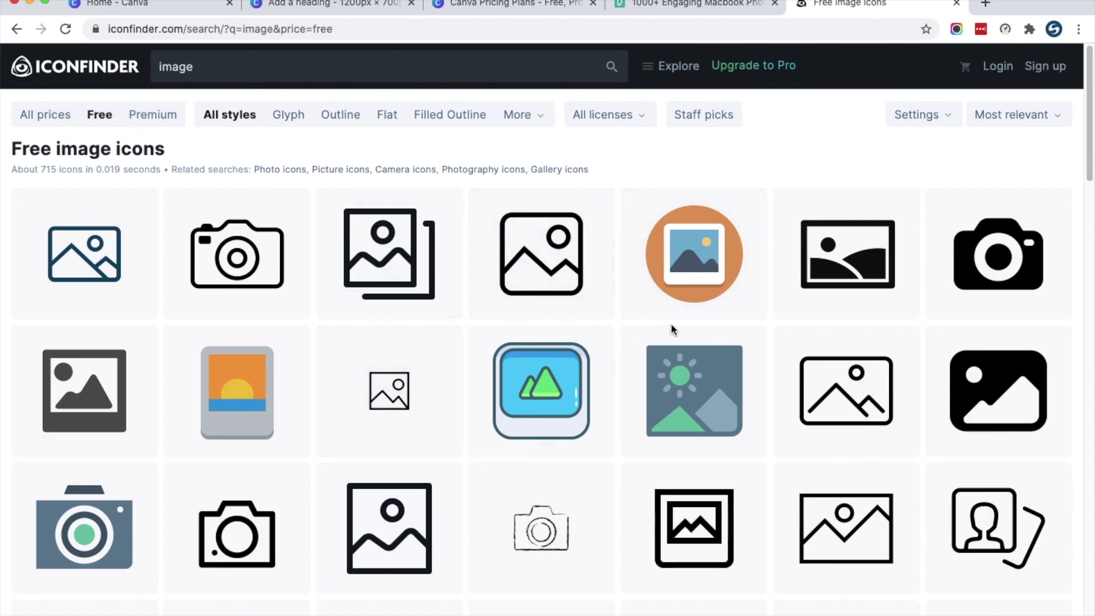
Download the orange picture icon as a 512 px PNG
{"action": "left_click", "coordinate": [694, 271], "text": "super"}
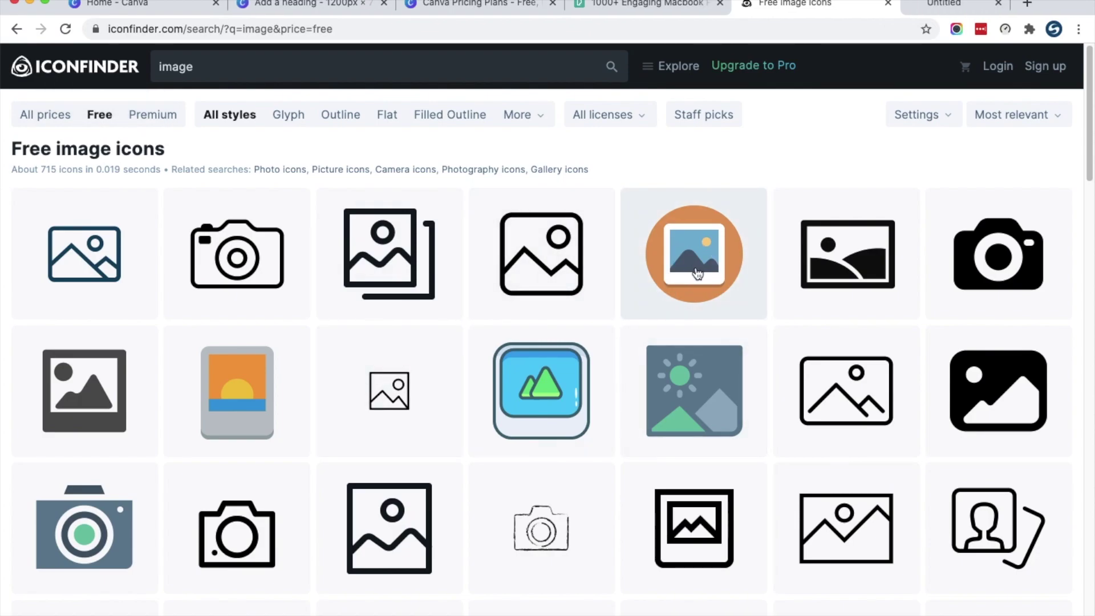
{"action": "left_click", "coordinate": [908, 7]}
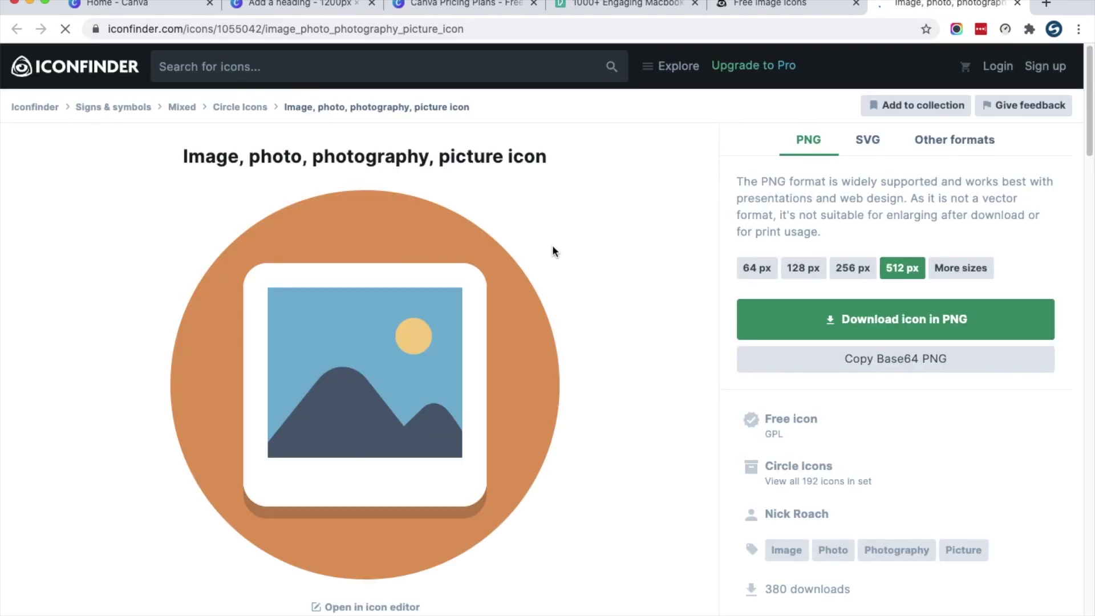
{"action": "left_click", "coordinate": [894, 320]}
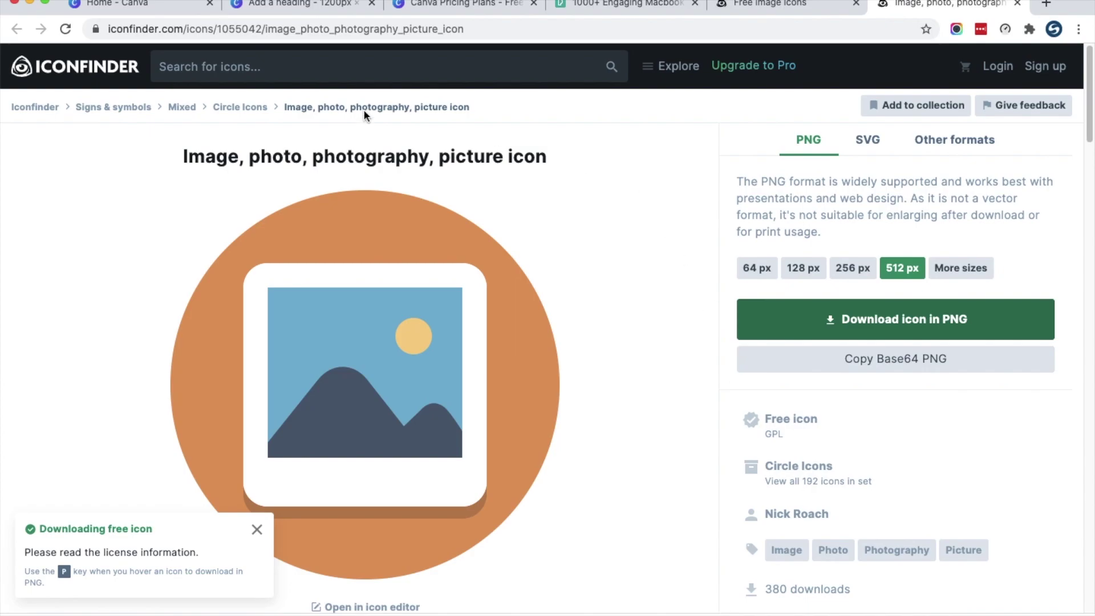
{"action": "left_click", "coordinate": [277, 7]}
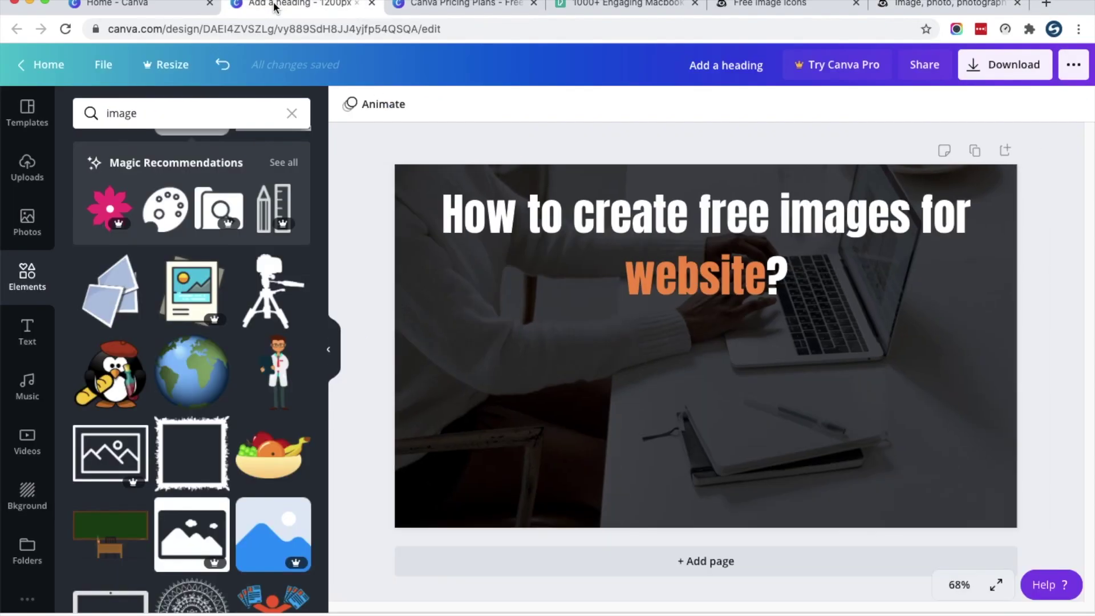
Place the downloaded orange picture icon from Uploads onto the design
{"action": "left_click", "coordinate": [36, 181]}
{"action": "left_click", "coordinate": [178, 118]}
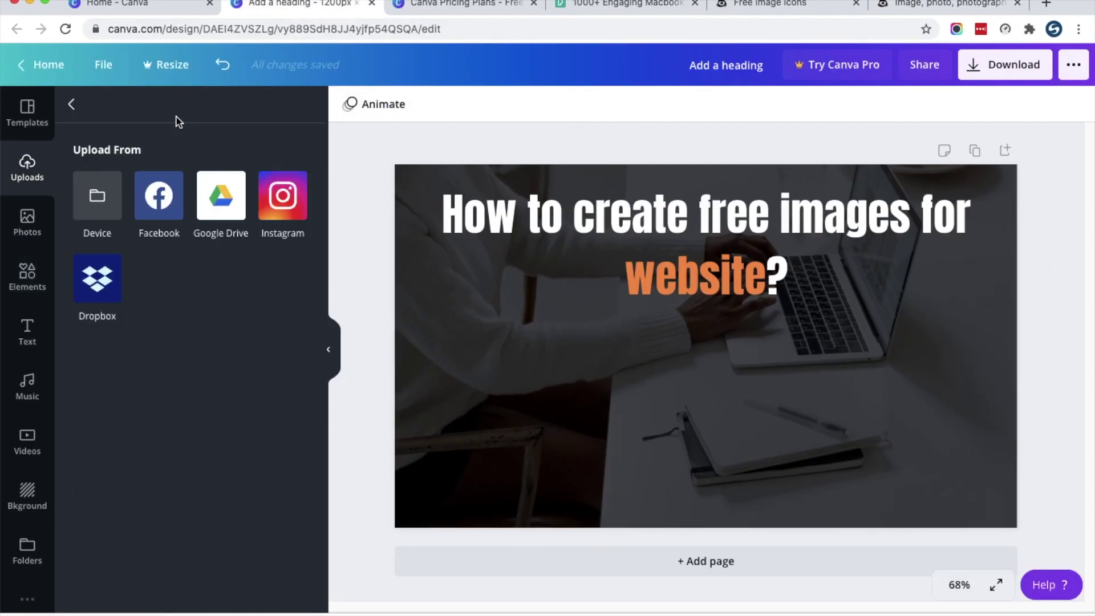
{"action": "left_click", "coordinate": [93, 199]}
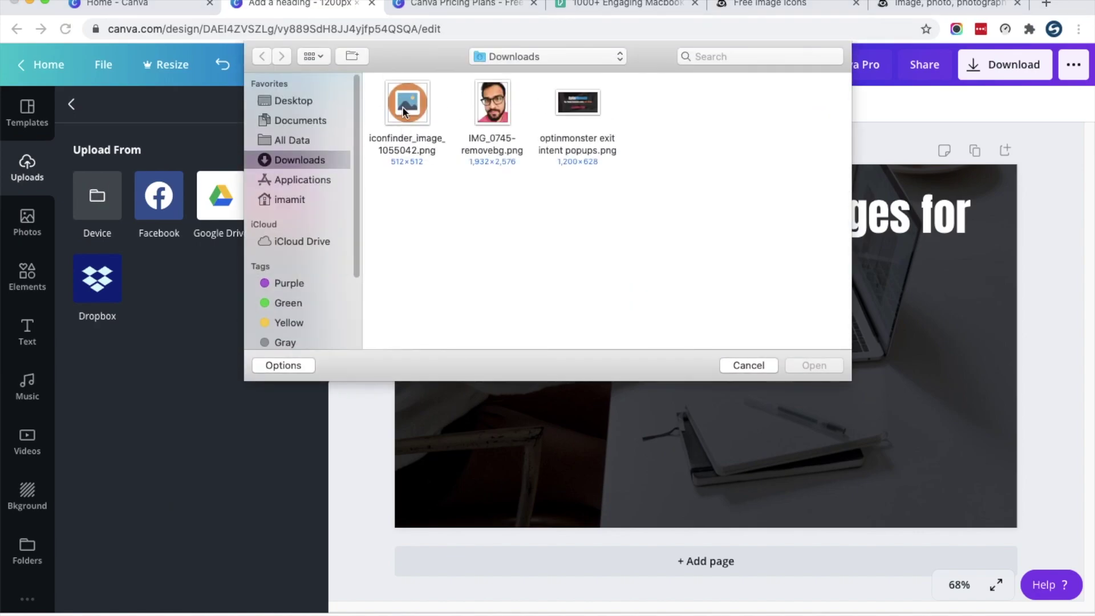
{"action": "key", "text": "Escape"}
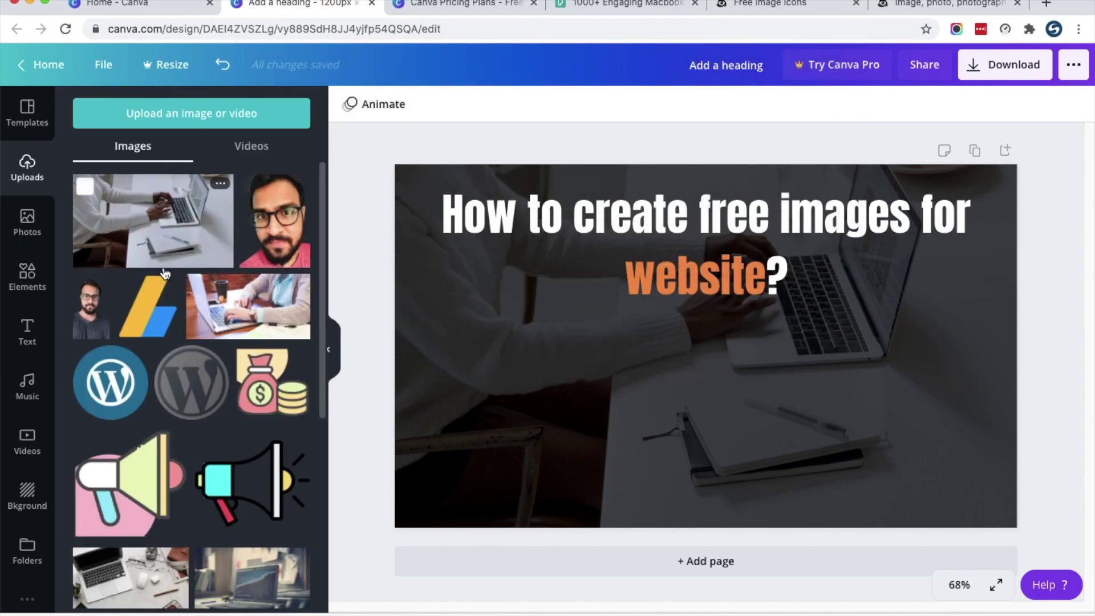
{"action": "left_click", "coordinate": [145, 251]}
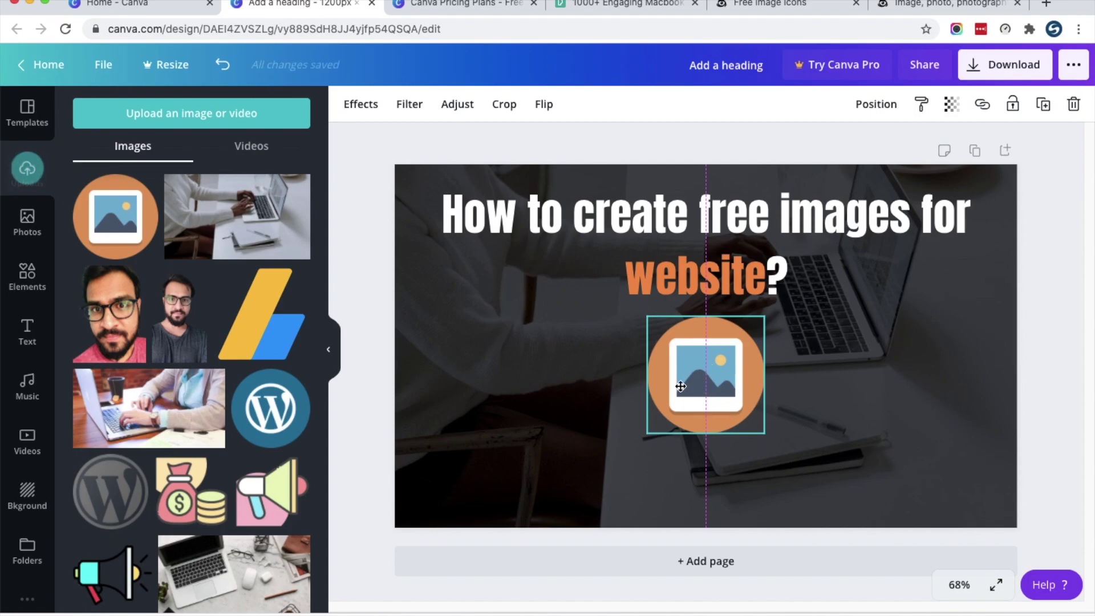
{"action": "left_click", "coordinate": [355, 294]}
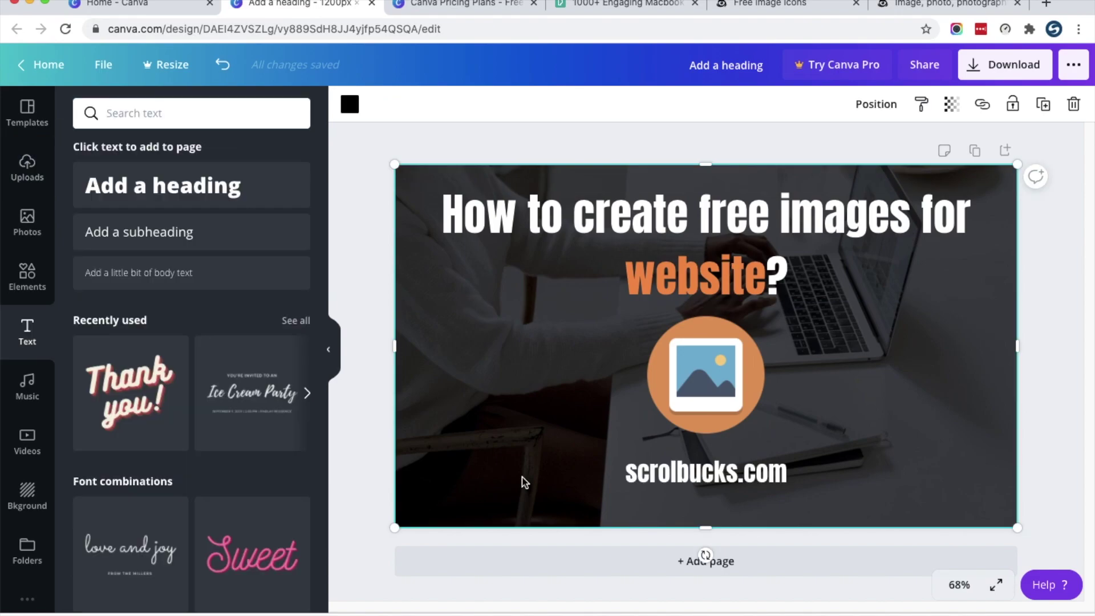
Recolour the scrolbucks.com text orange to match the heading's highlighted word
{"action": "left_click", "coordinate": [690, 475]}
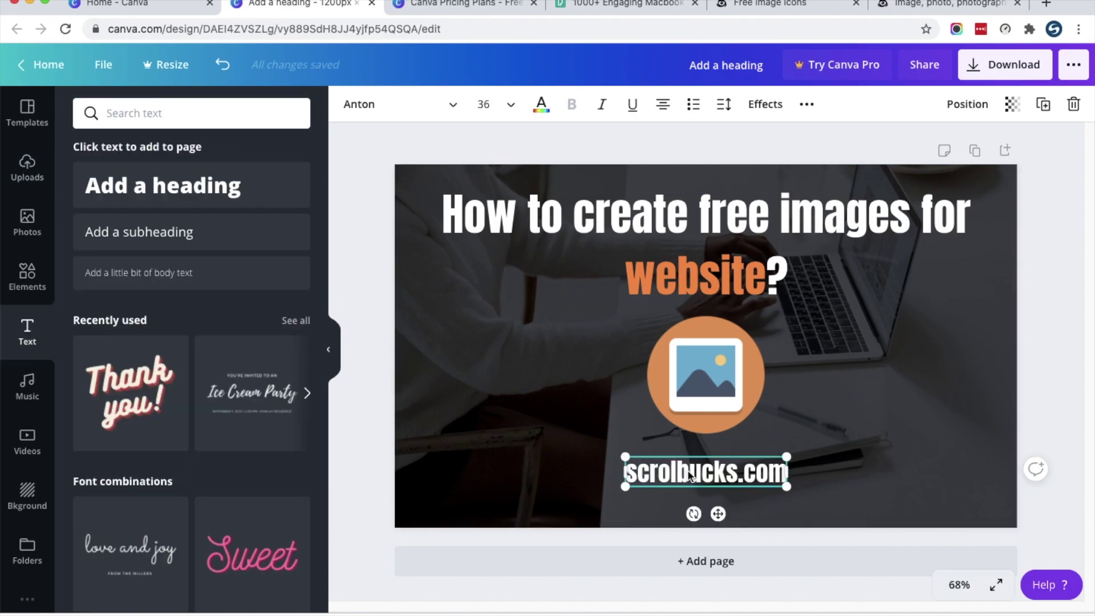
{"action": "left_click", "coordinate": [542, 107]}
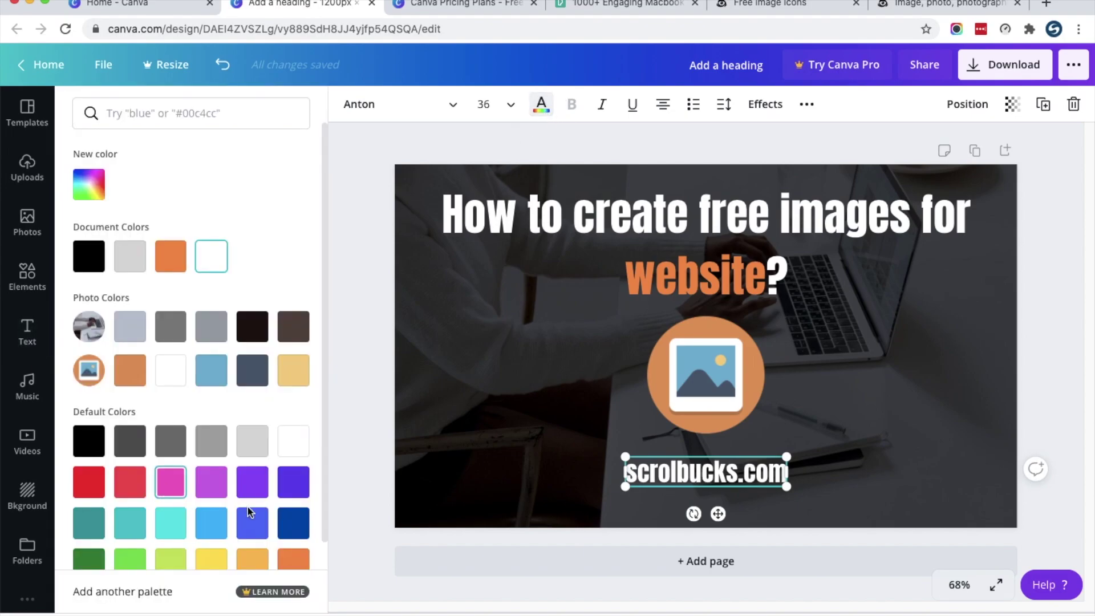
{"action": "left_click", "coordinate": [292, 556]}
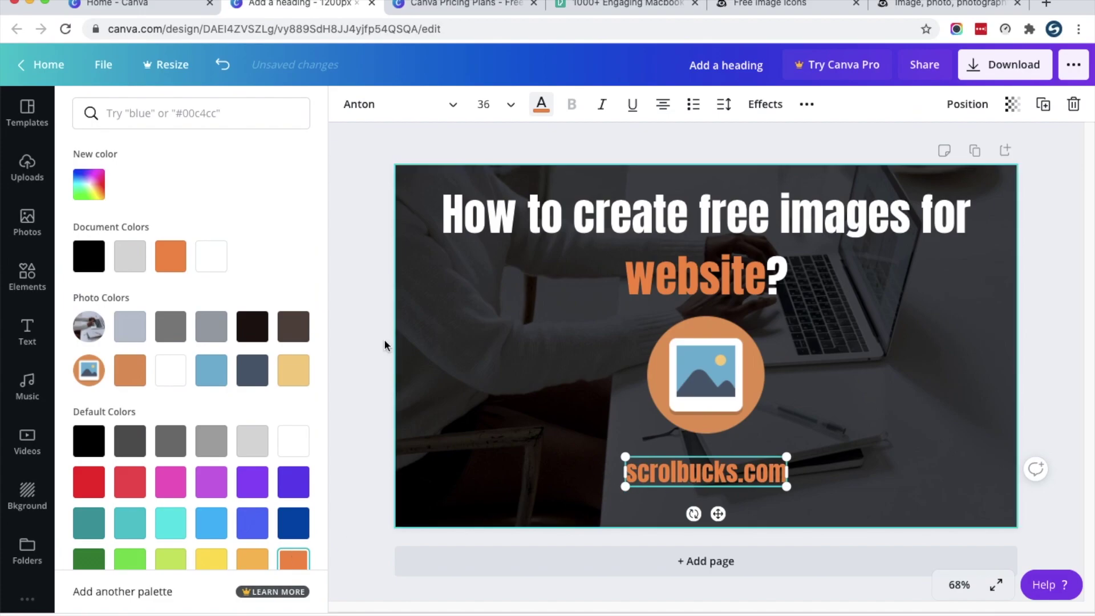
{"action": "left_click", "coordinate": [359, 279]}
{"action": "left_click", "coordinate": [519, 404]}
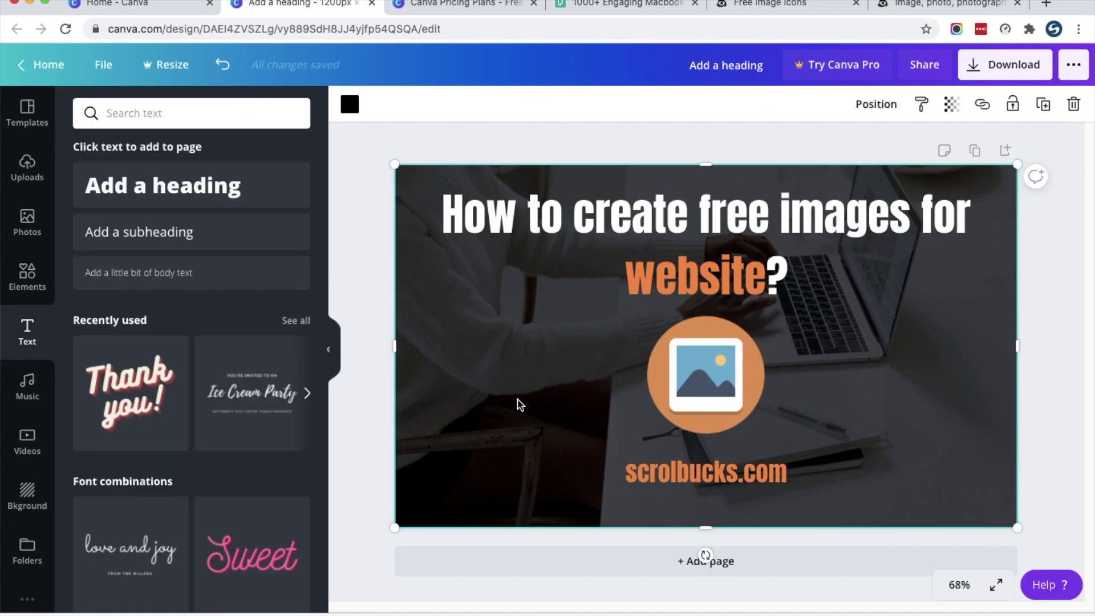
{"action": "left_click", "coordinate": [365, 262]}
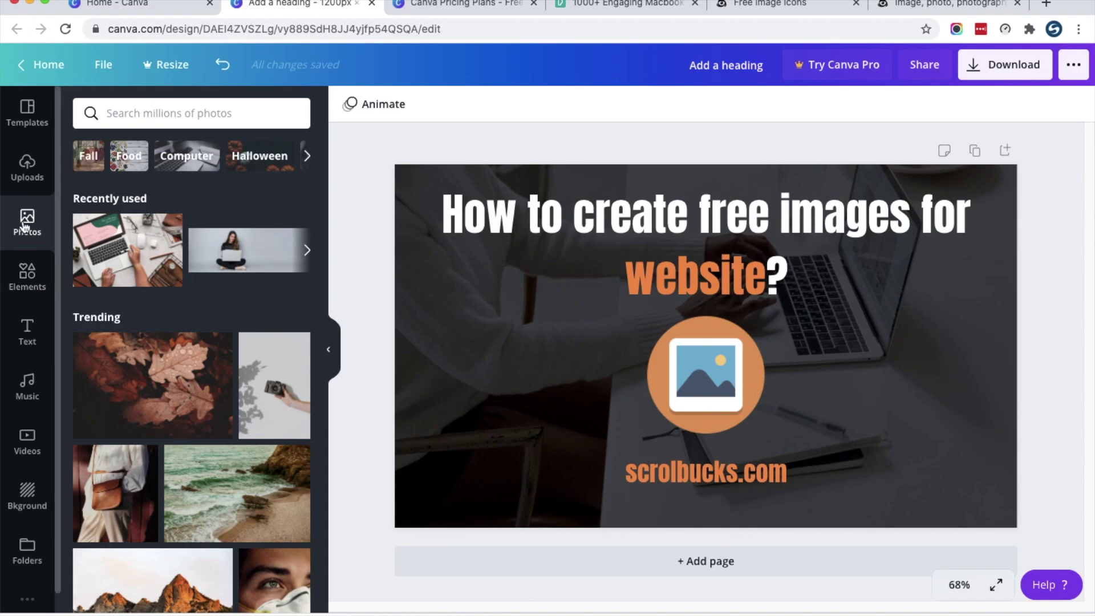
Search the Photos library for 'laptop', then bring up the Elements library
{"action": "left_click", "coordinate": [136, 117]}
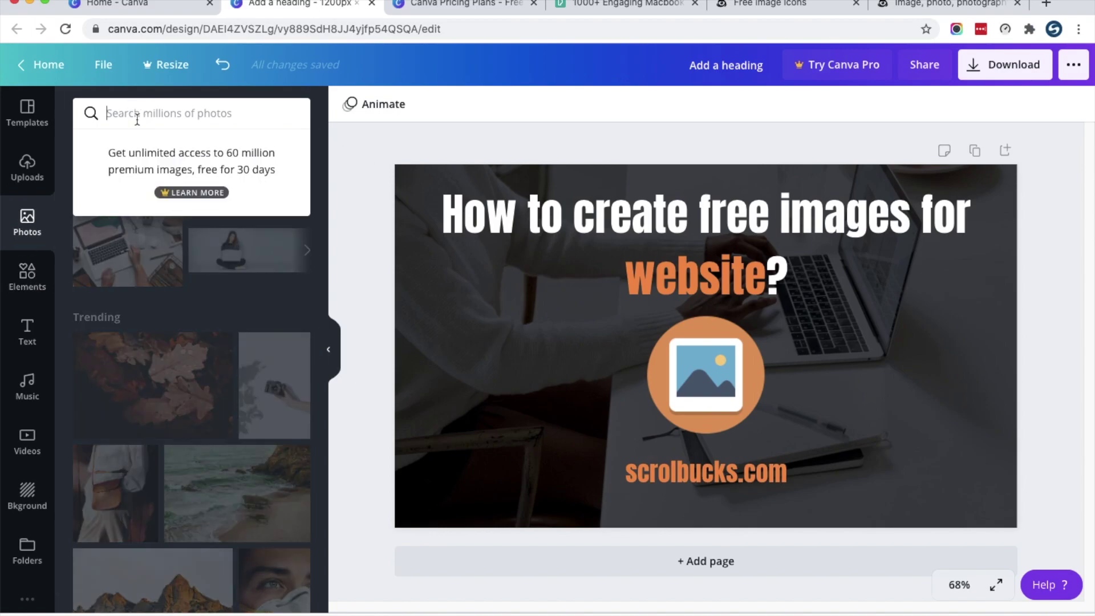
{"action": "type", "text": "laptop"}
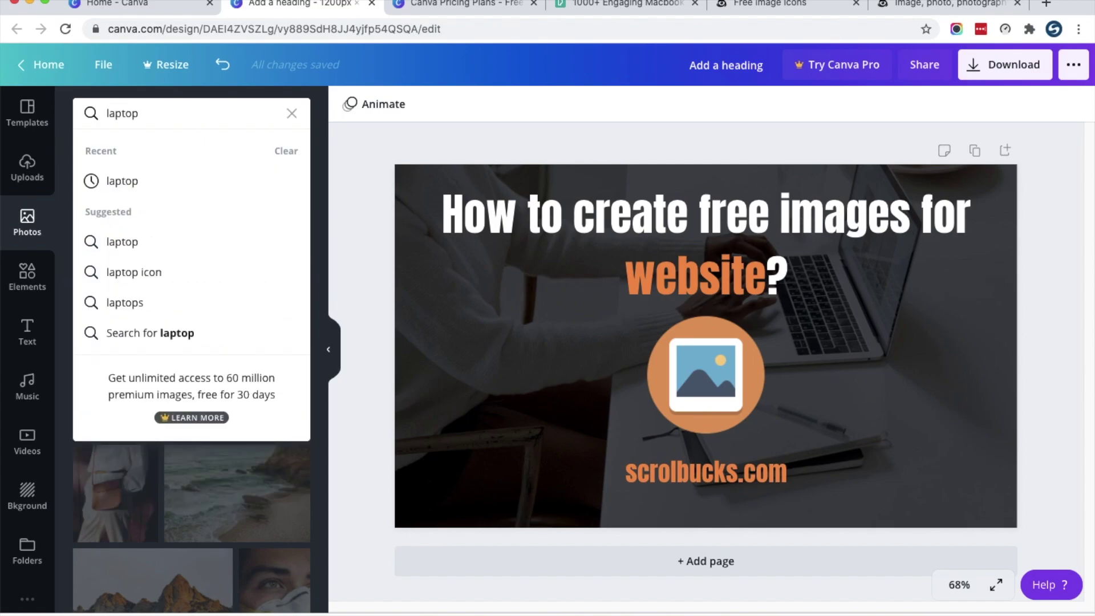
{"action": "key", "text": "Return"}
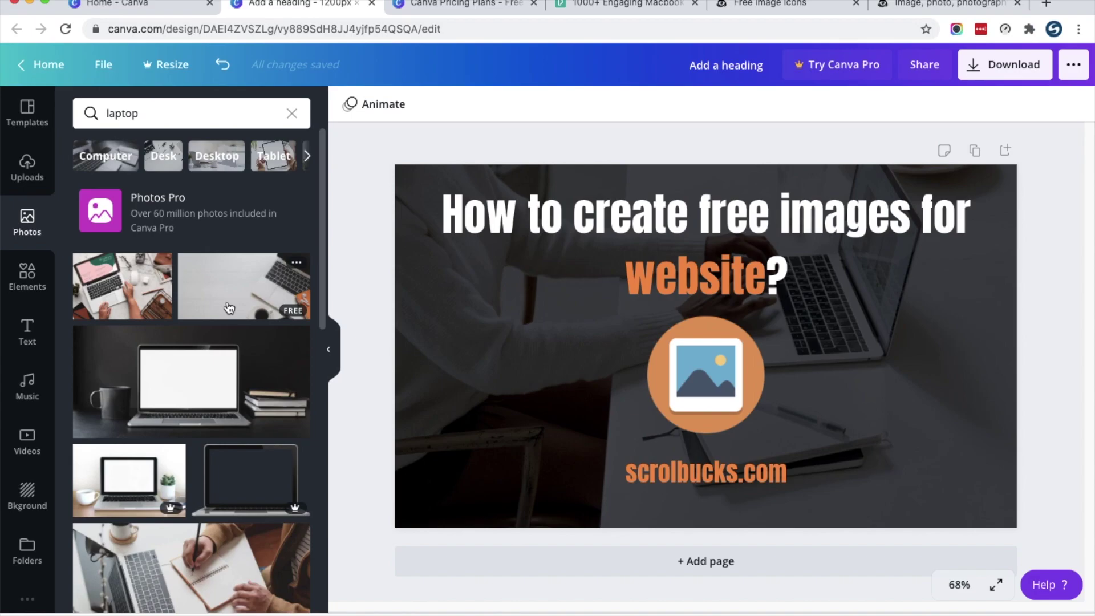
{"action": "left_click", "coordinate": [25, 278]}
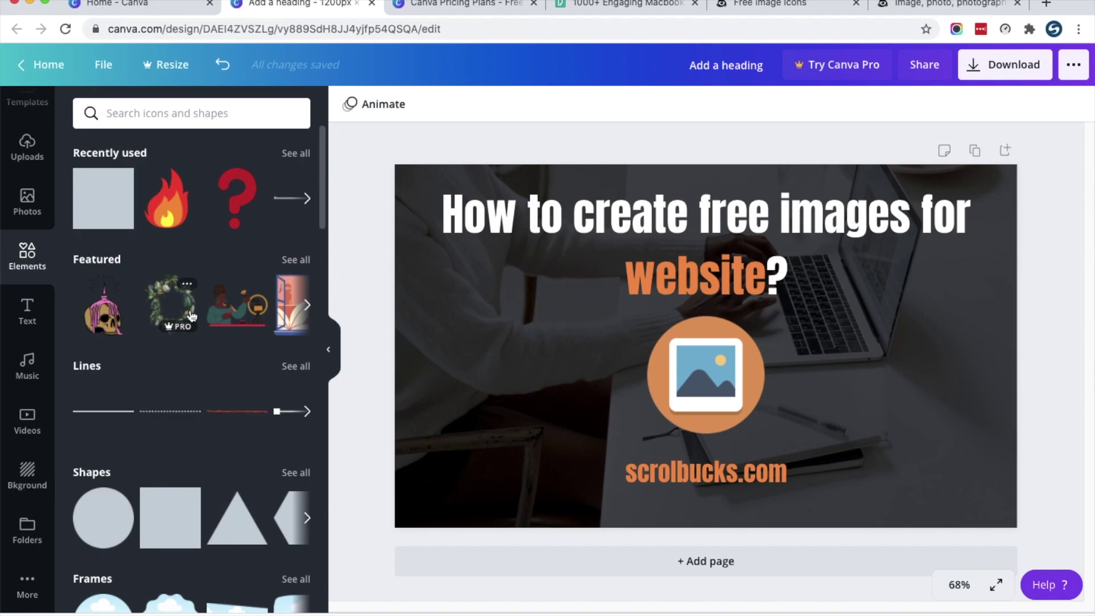
Show all line elements and add an orange arrow to the design
{"action": "scroll", "coordinate": [151, 313], "scroll_direction": "down", "scroll_amount": 5}
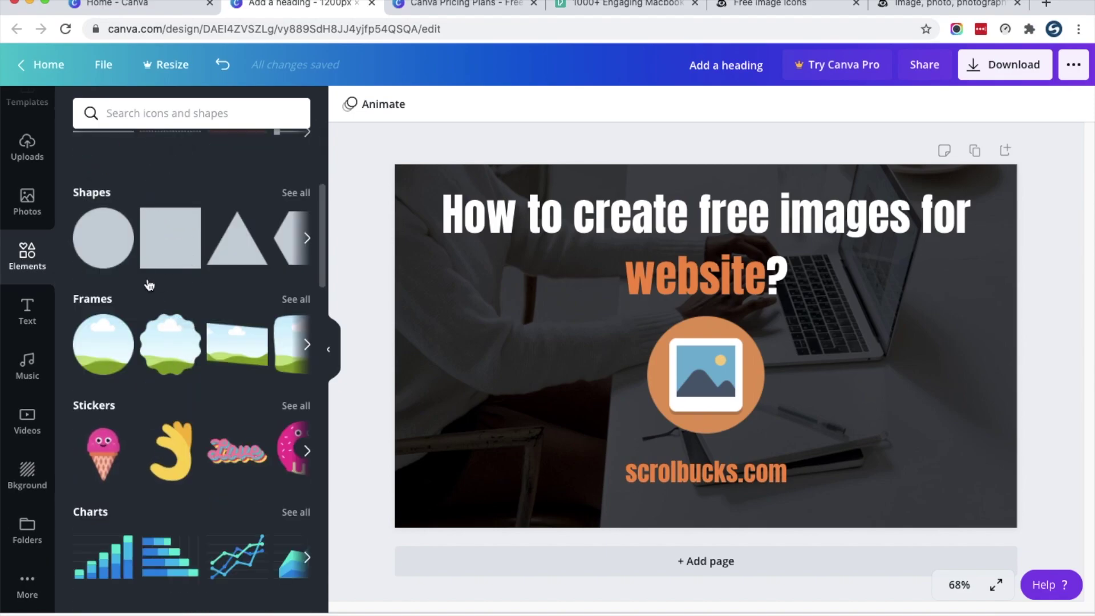
{"action": "scroll", "coordinate": [147, 289], "scroll_direction": "up", "scroll_amount": 4}
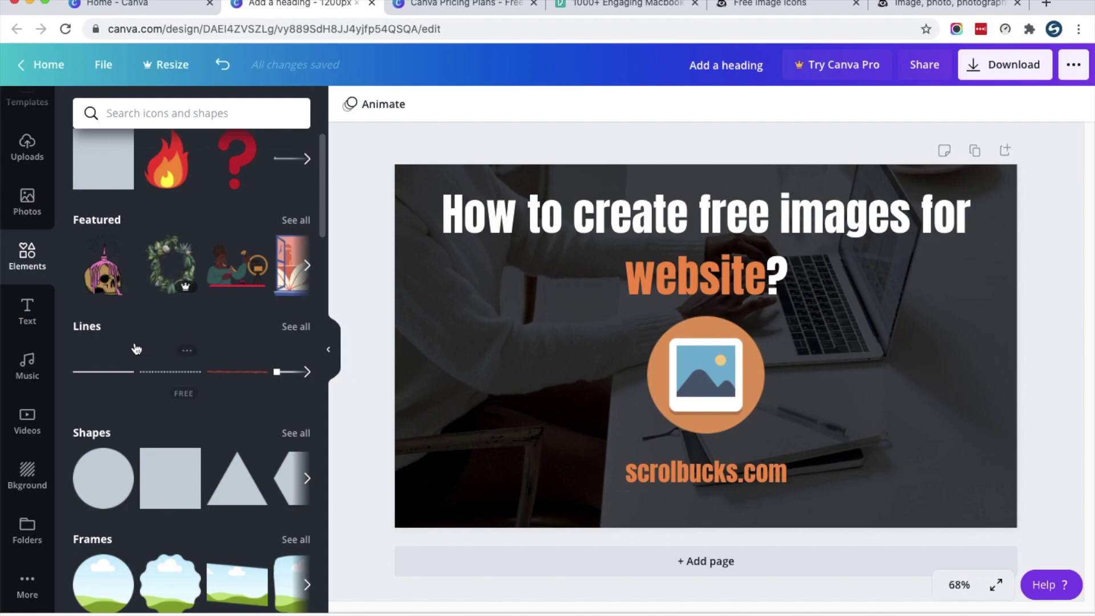
{"action": "left_click", "coordinate": [289, 327]}
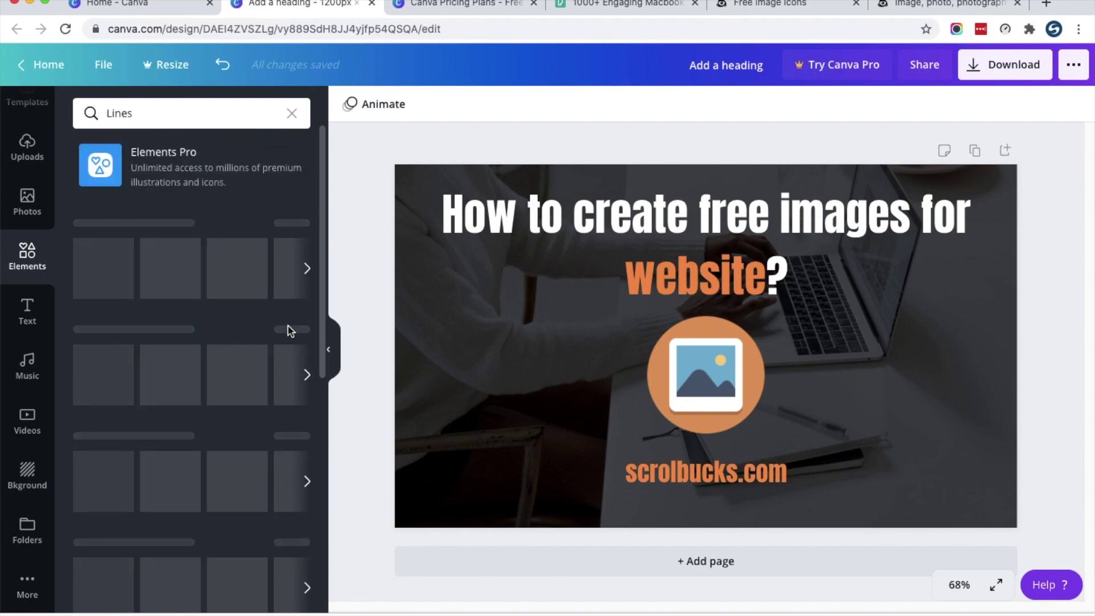
{"action": "scroll", "coordinate": [225, 302], "scroll_direction": "down", "scroll_amount": 3}
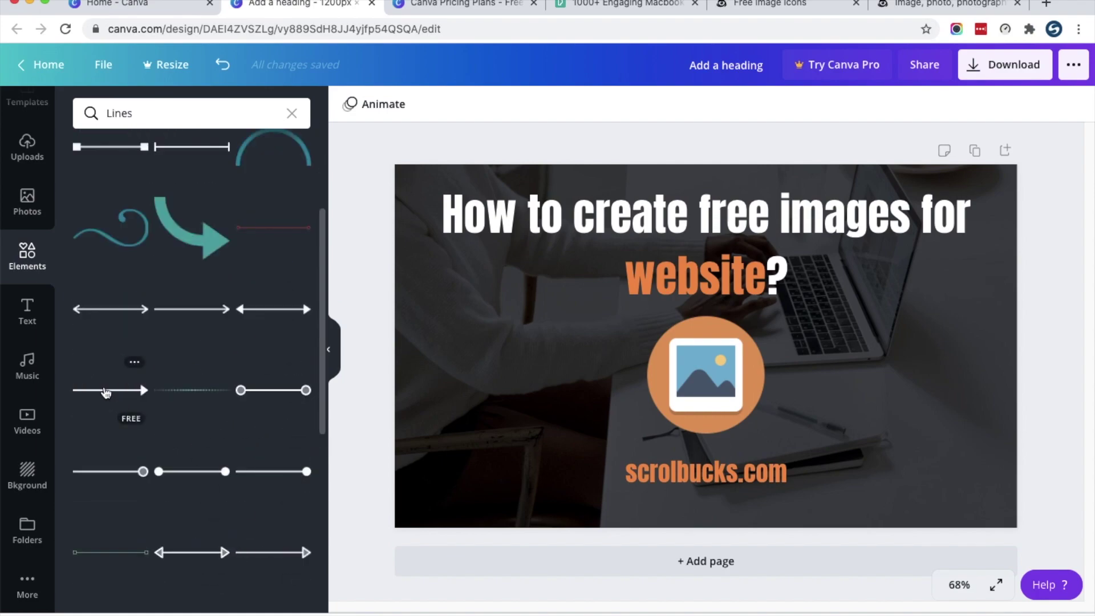
{"action": "left_click", "coordinate": [106, 393]}
Move the arrow below the image icon and shift scrolbucks.com lower near the bottom edge
{"action": "left_click", "coordinate": [465, 385]}
{"action": "left_click_drag", "start_coordinate": [547, 353], "coordinate": [549, 450]}
{"action": "left_click_drag", "start_coordinate": [661, 475], "coordinate": [661, 504]}
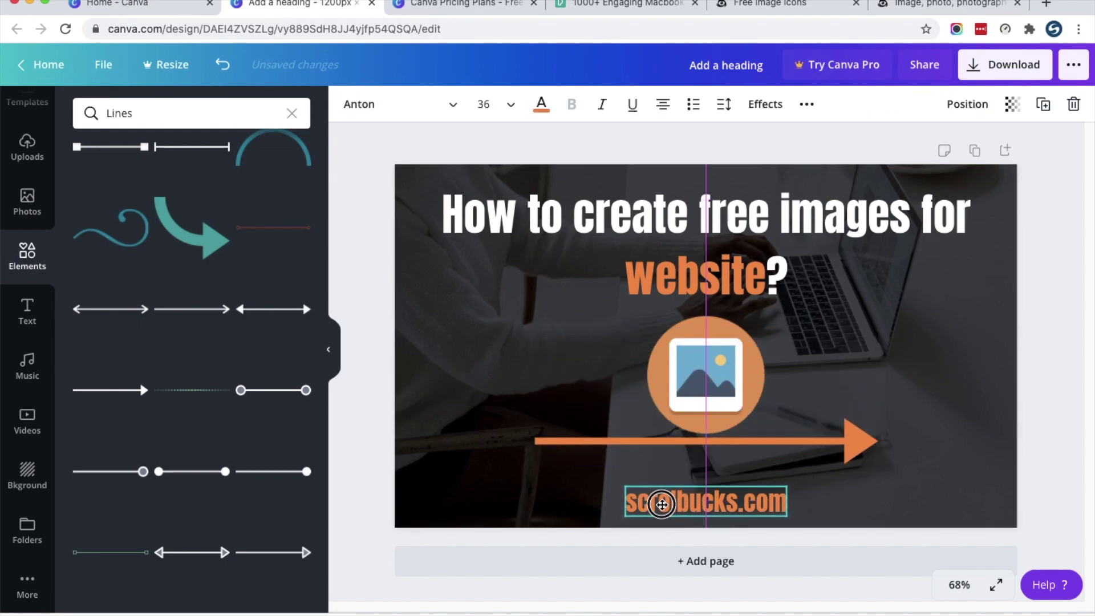
{"action": "left_click", "coordinate": [572, 455]}
{"action": "left_click_drag", "start_coordinate": [565, 446], "coordinate": [564, 460]}
Lengthen the arrow to both sides and centre it beneath the icon
{"action": "left_click_drag", "start_coordinate": [880, 463], "coordinate": [973, 459]}
{"action": "left_click_drag", "start_coordinate": [535, 458], "coordinate": [444, 454]}
{"action": "left_click", "coordinate": [457, 360]}
{"action": "left_click_drag", "start_coordinate": [548, 443], "coordinate": [548, 449]}
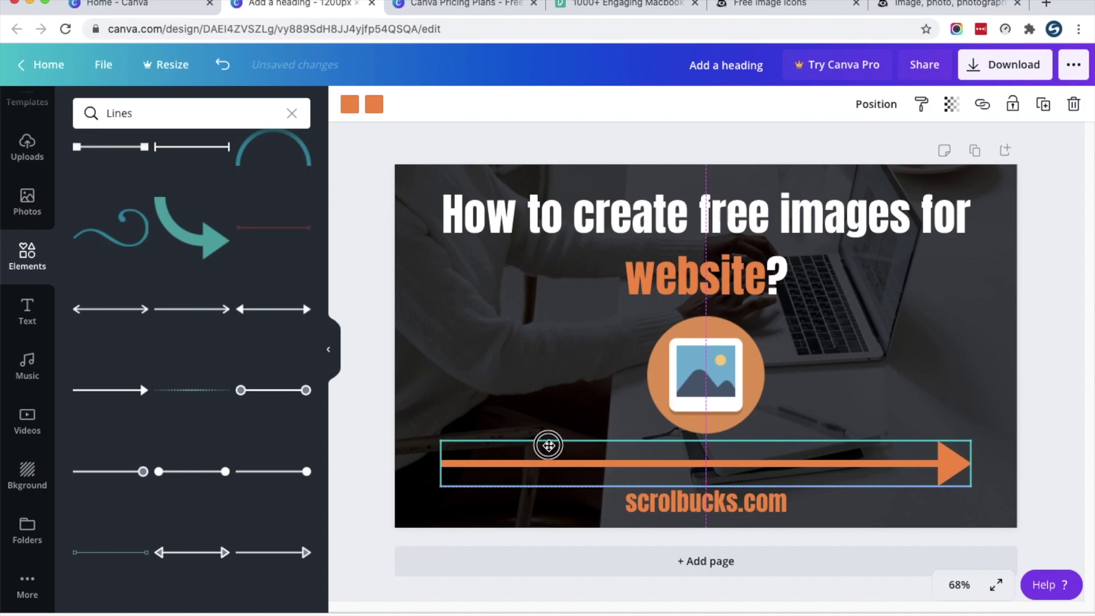
{"action": "left_click", "coordinate": [537, 363]}
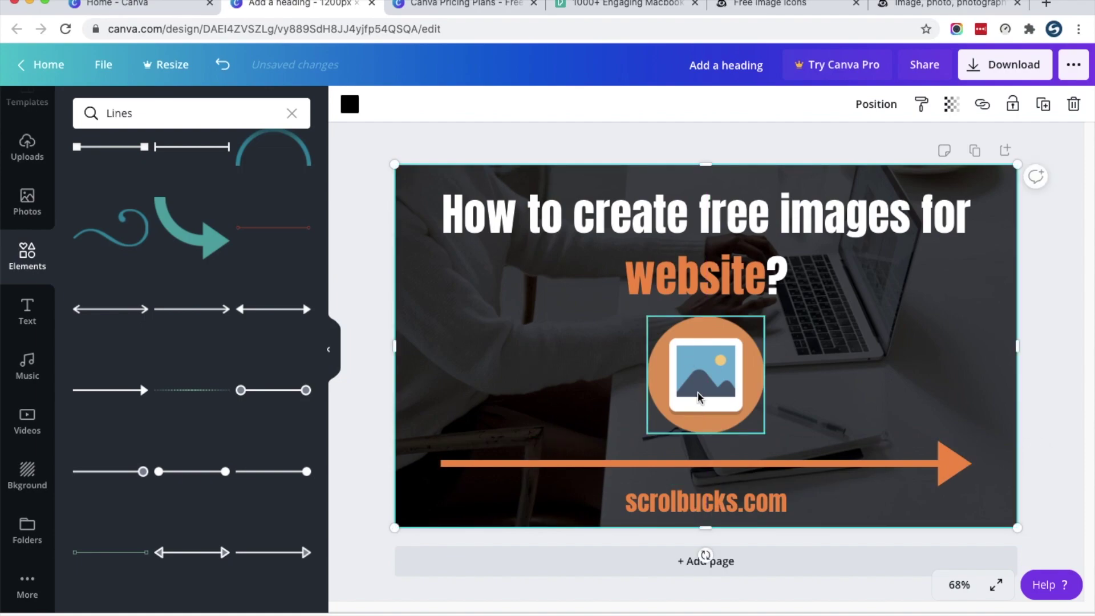
{"action": "left_click", "coordinate": [530, 455]}
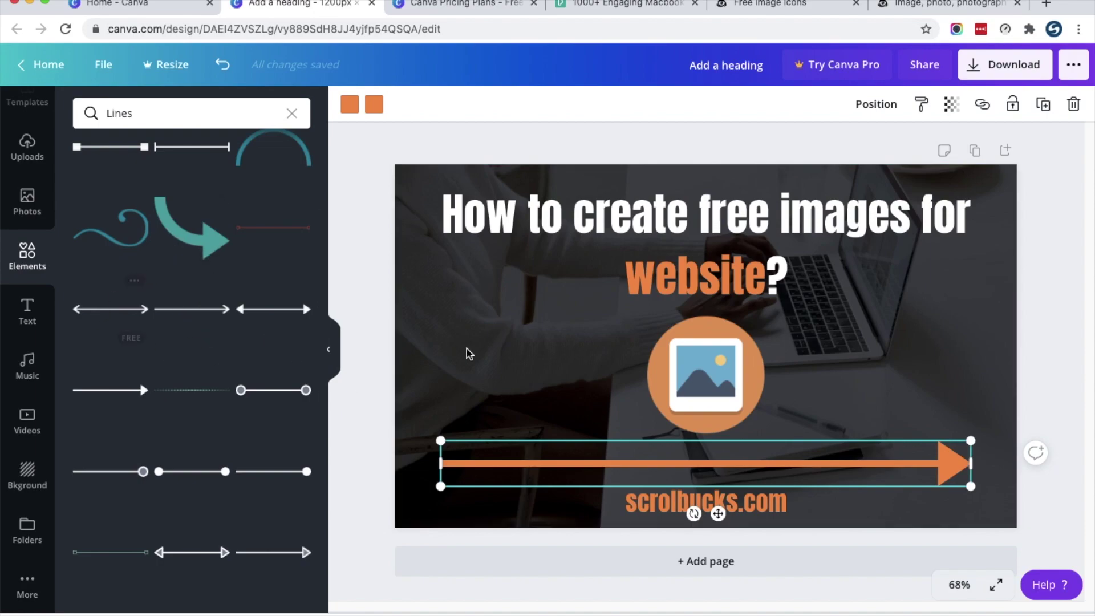
{"action": "left_click", "coordinate": [354, 290]}
{"action": "scroll", "coordinate": [163, 477], "scroll_direction": "down", "scroll_amount": 3}
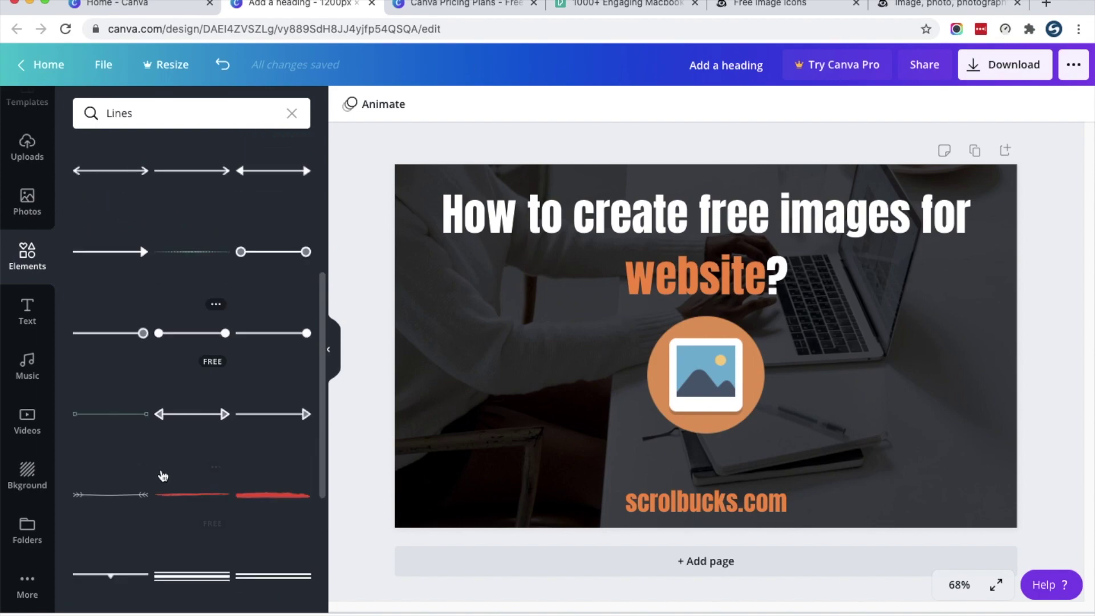
Add a plain orange line below the image icon, stretched and centred across nearly the full width
{"action": "scroll", "coordinate": [163, 477], "scroll_direction": "down", "scroll_amount": 3}
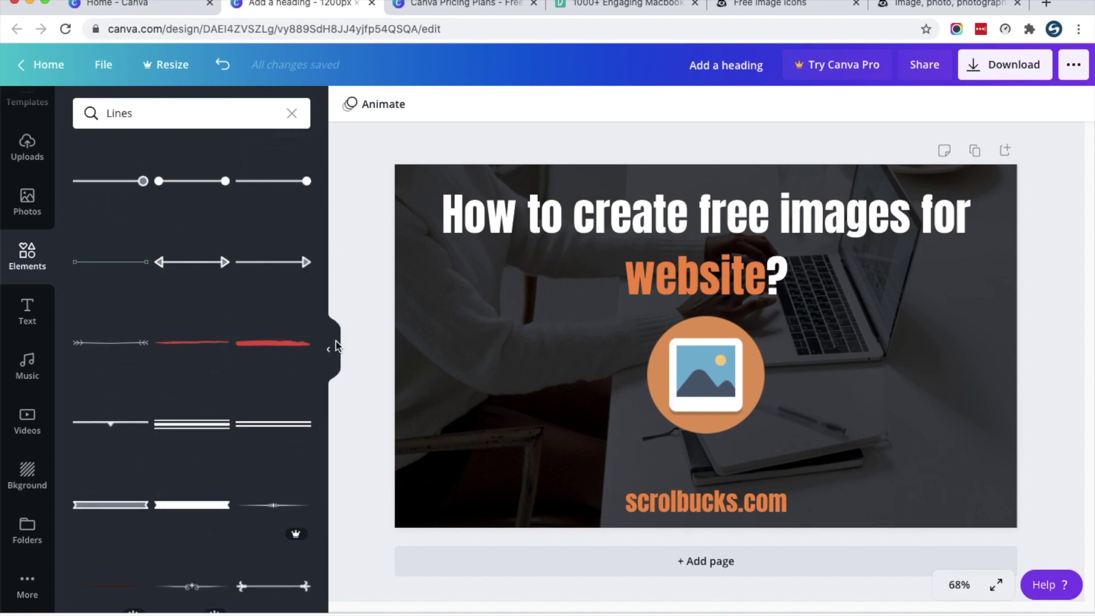
{"action": "scroll", "coordinate": [226, 416], "scroll_direction": "up", "scroll_amount": 10}
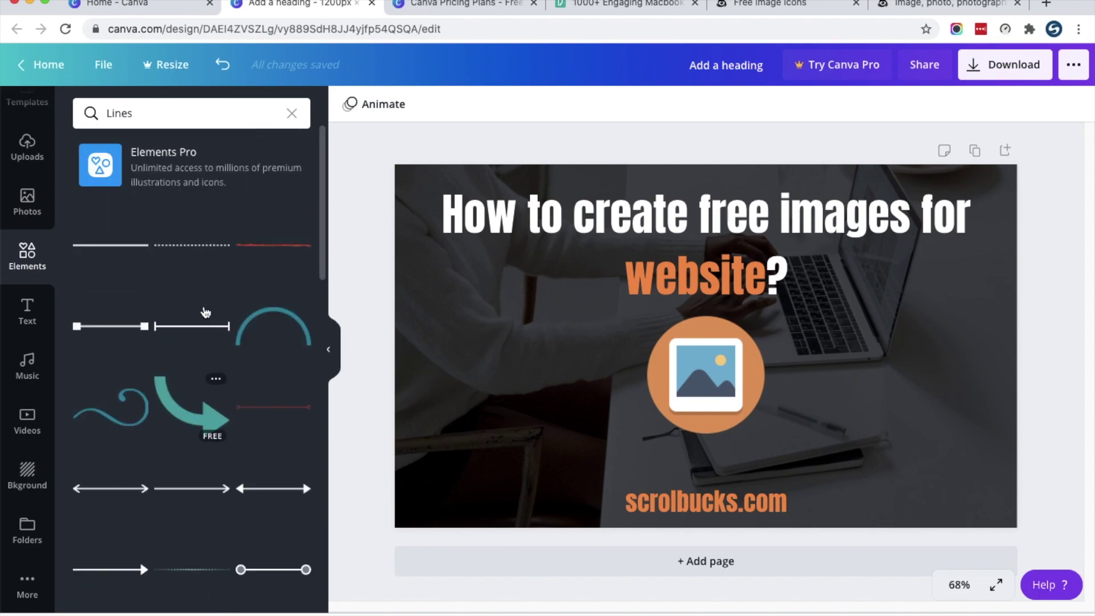
{"action": "left_click", "coordinate": [98, 246]}
{"action": "left_click_drag", "start_coordinate": [582, 359], "coordinate": [422, 460]}
{"action": "left_click_drag", "start_coordinate": [875, 459], "coordinate": [977, 459]}
{"action": "left_click", "coordinate": [939, 367]}
{"action": "mouse_move", "coordinate": [846, 457]}
{"action": "left_mouse_down"}
{"action": "mouse_move", "coordinate": [861, 461]}
{"action": "mouse_move", "coordinate": [851, 461]}
{"action": "left_mouse_up"}
{"action": "left_click", "coordinate": [895, 368]}
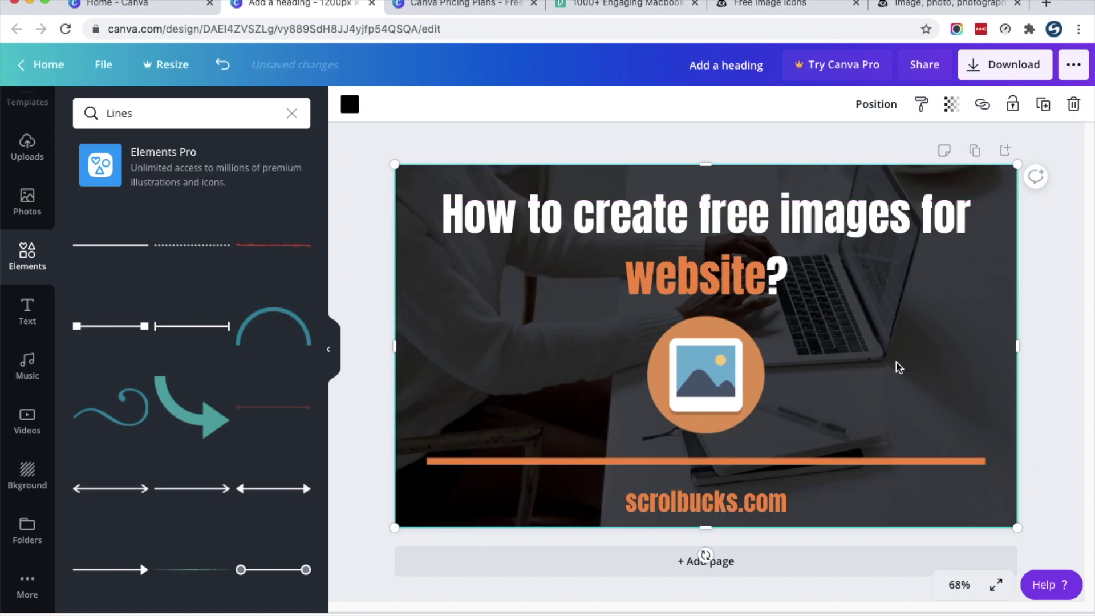
{"action": "left_click", "coordinate": [696, 513]}
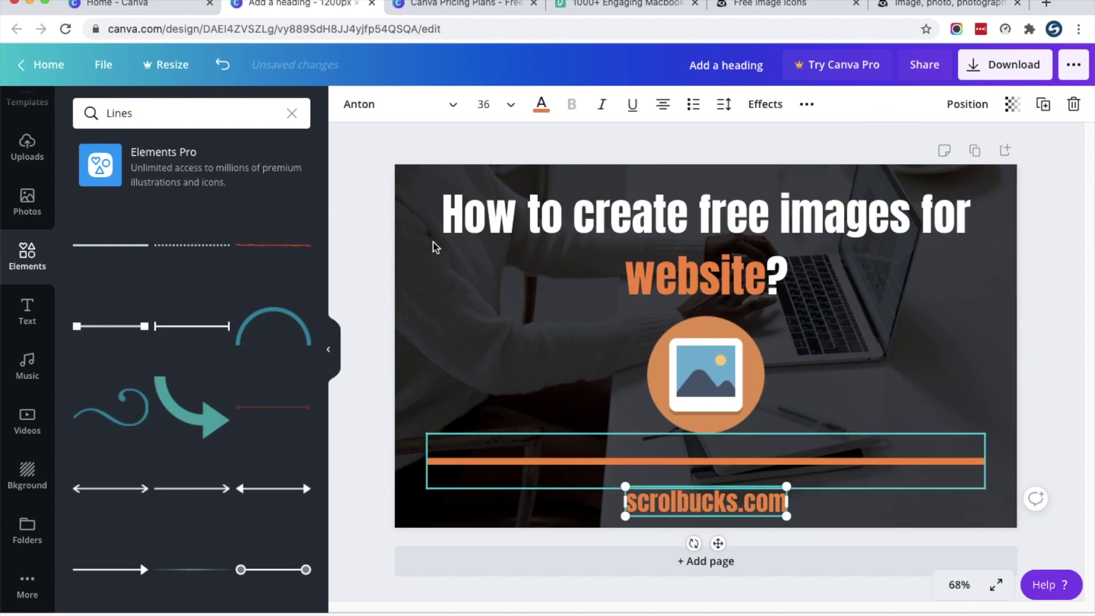
Try yellow-orange and red, then settle on teal for the scrolbucks.com text
{"action": "left_click", "coordinate": [541, 104]}
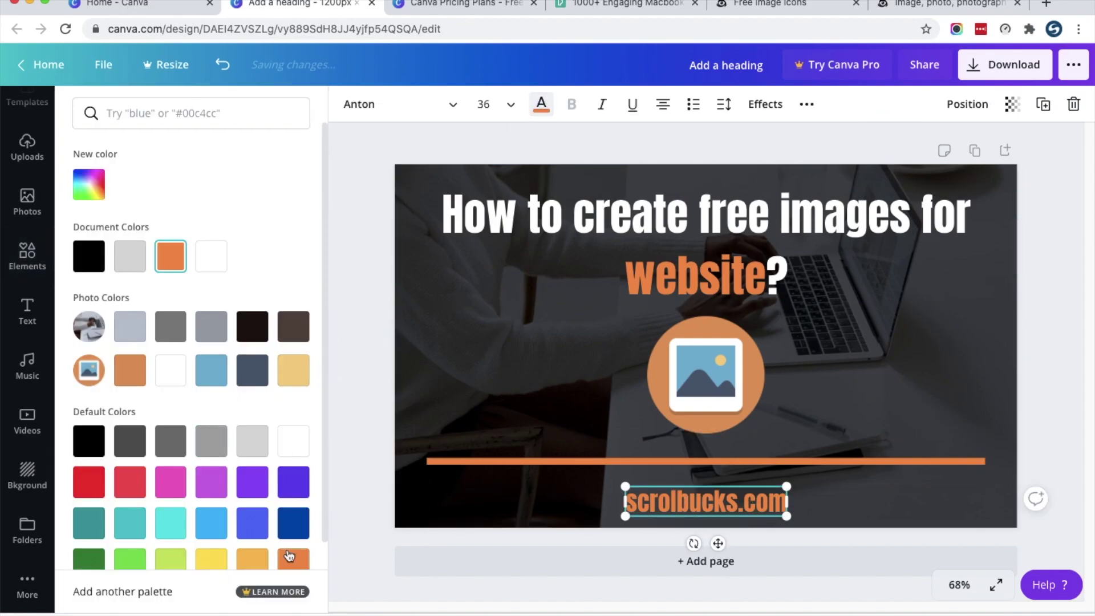
{"action": "left_click", "coordinate": [242, 561]}
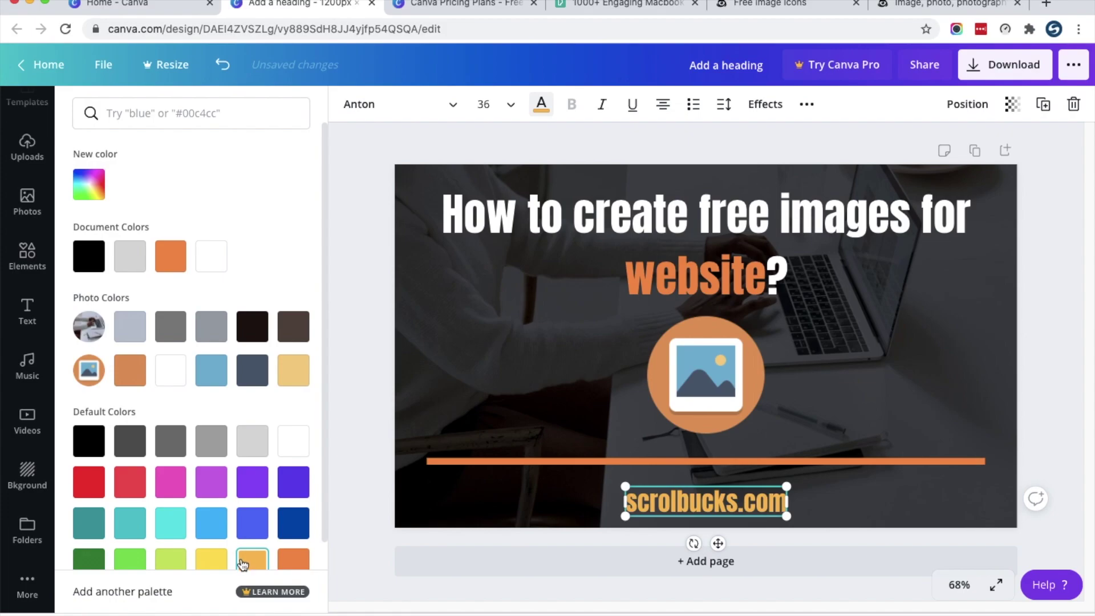
{"action": "left_click", "coordinate": [127, 491]}
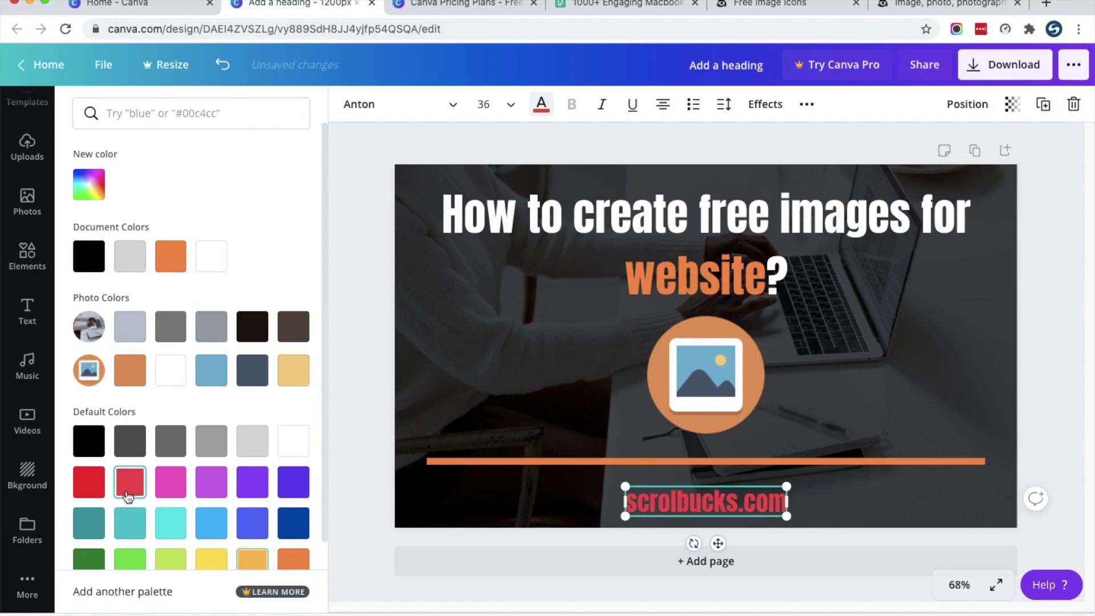
{"action": "left_click", "coordinate": [137, 533]}
{"action": "left_click", "coordinate": [625, 141]}
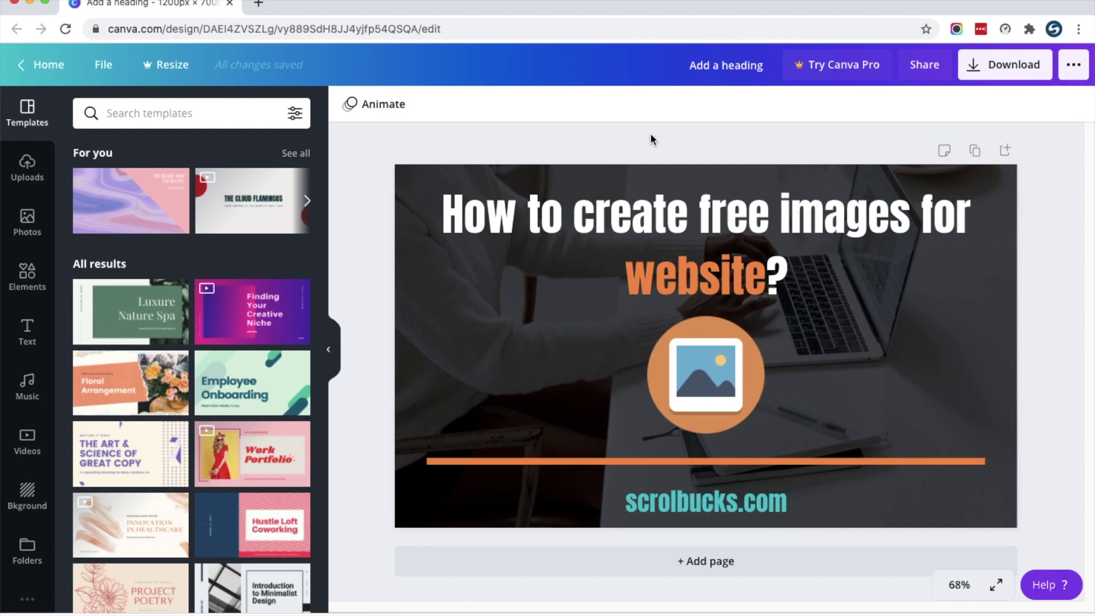
{"action": "left_click", "coordinate": [992, 80]}
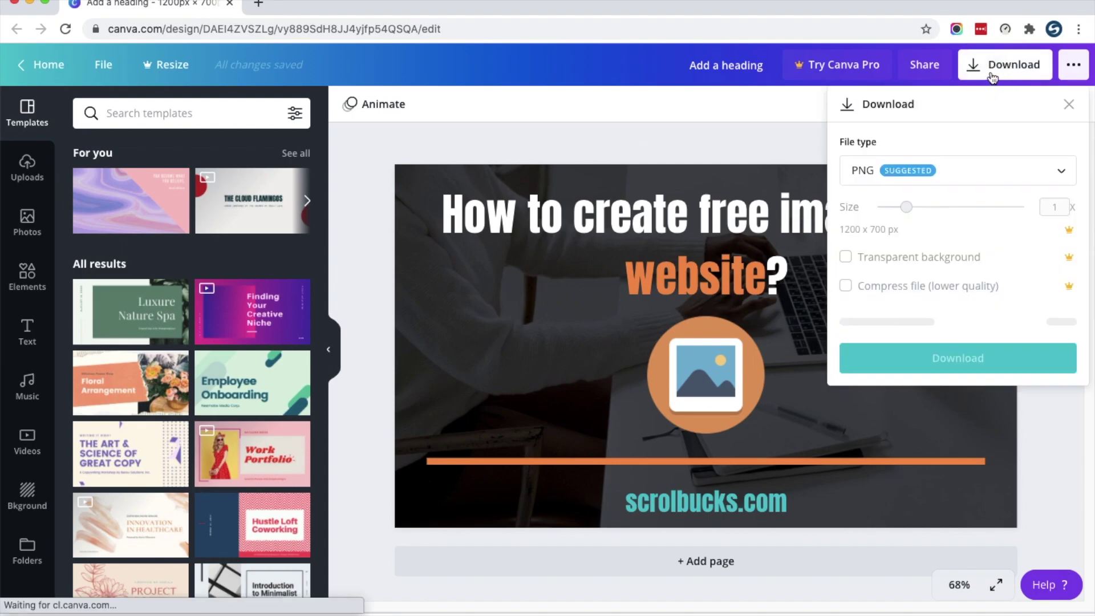
Download the 1200 × 700 px design as a PNG and dismiss the promo dialog
{"action": "left_click", "coordinate": [939, 172]}
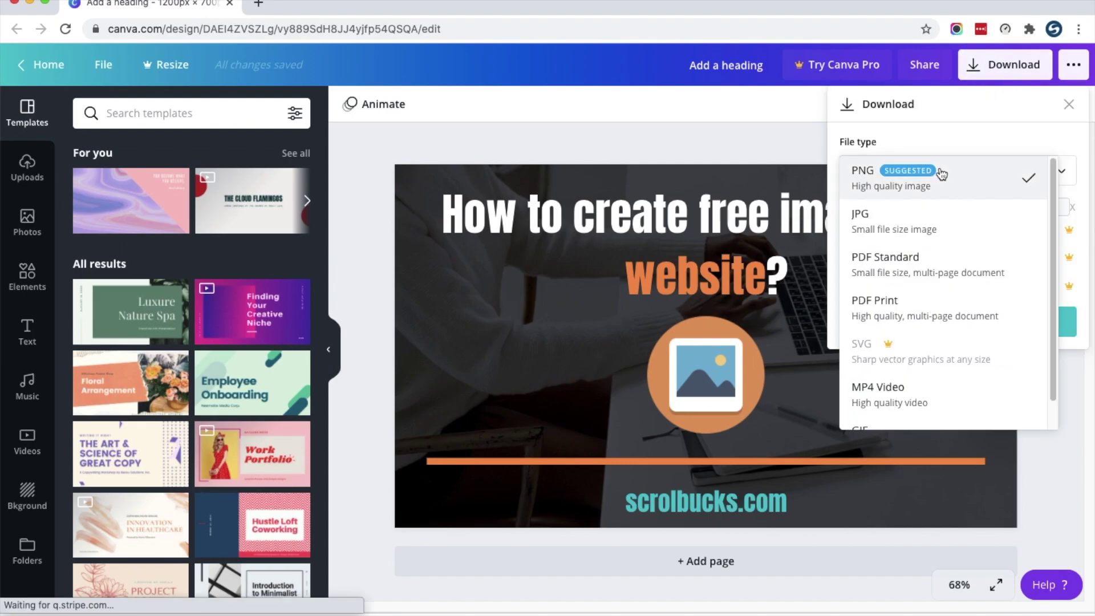
{"action": "left_click", "coordinate": [879, 184]}
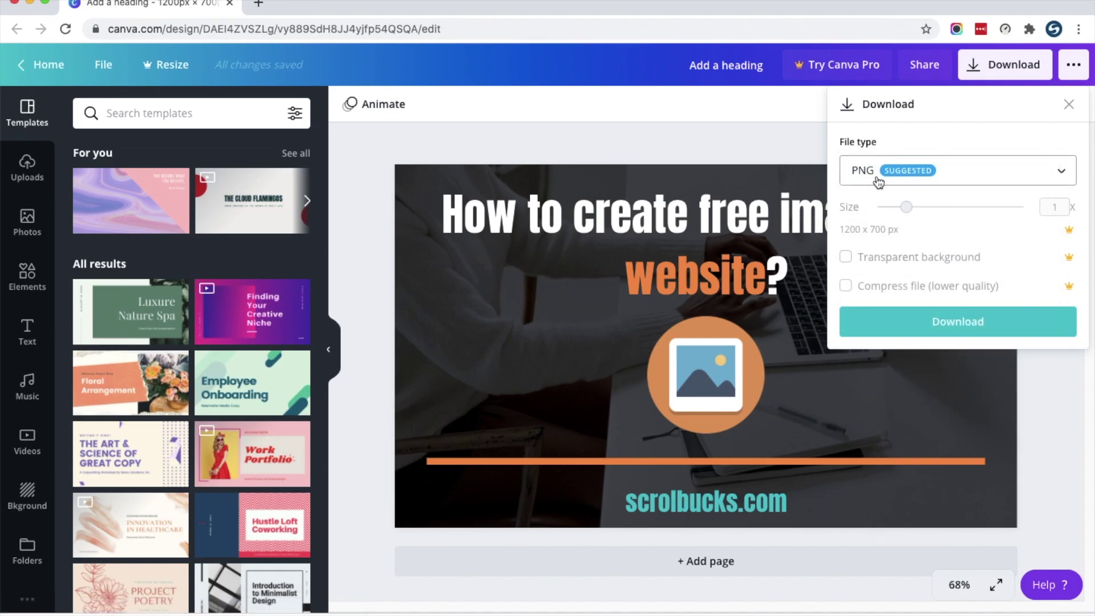
{"action": "left_click", "coordinate": [949, 323]}
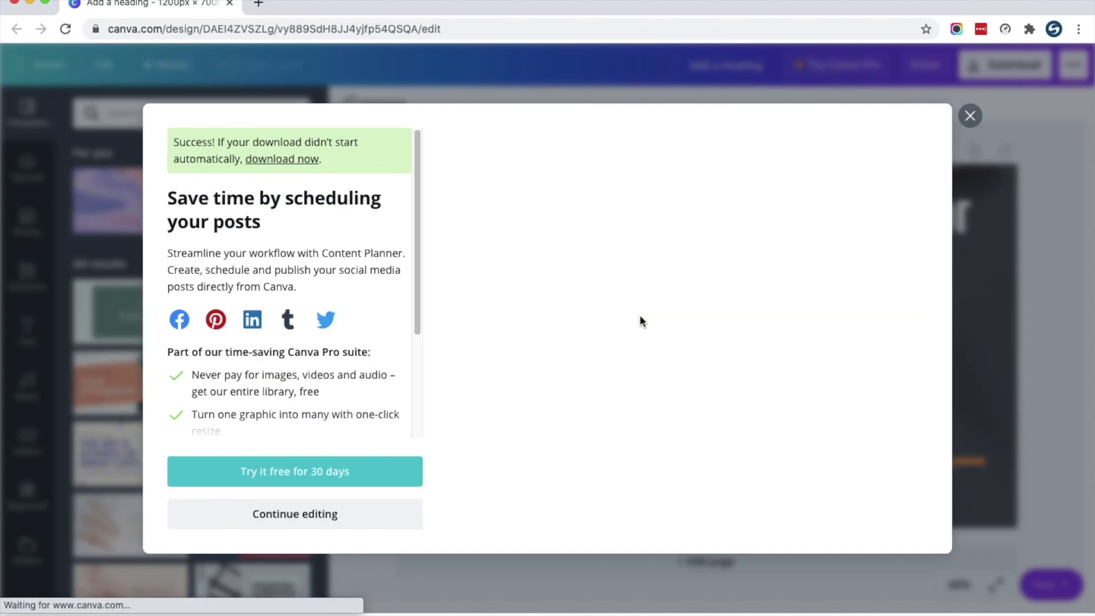
{"action": "left_click", "coordinate": [1073, 397]}
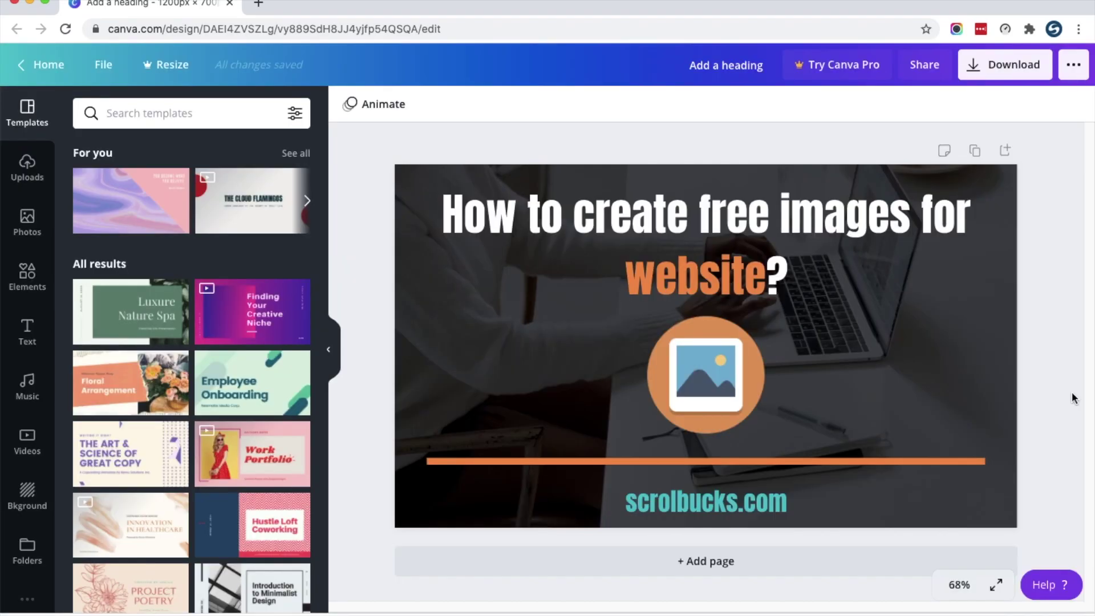